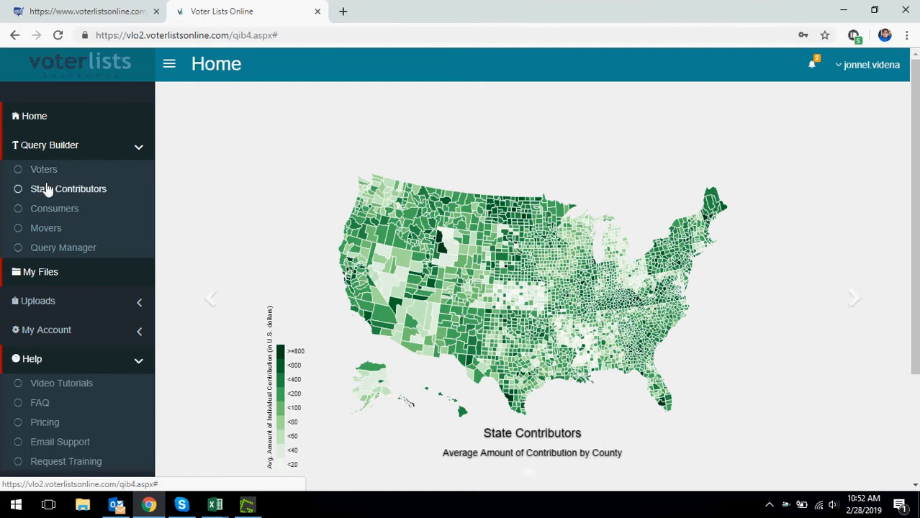
Step: Open Query Builder > Voters, showing the Alabama query that excludes deceased voters and movers
{"action": "left_click", "coordinate": [42, 175]}
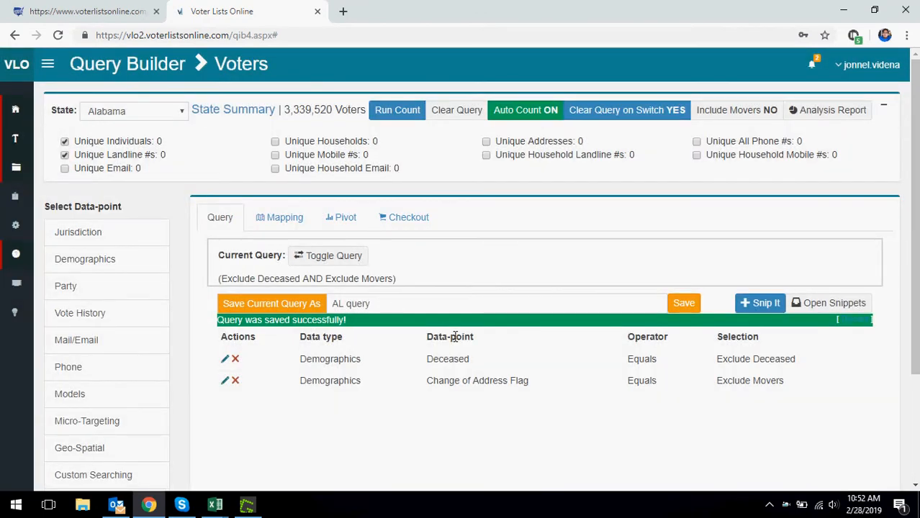
Step: Drop unique landline numbers and rerun the count, giving 2,884,201 unique individuals
{"action": "left_click", "coordinate": [65, 154]}
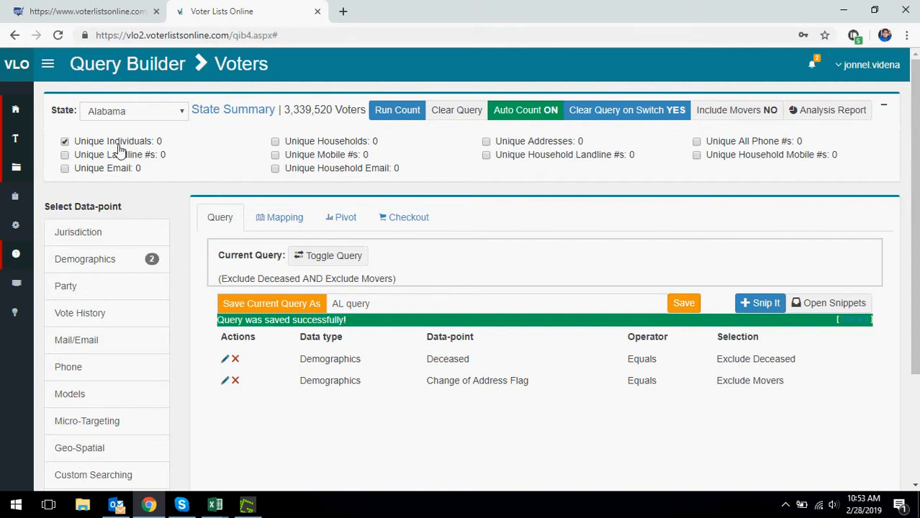
{"action": "left_click", "coordinate": [389, 112]}
{"action": "scroll", "coordinate": [140, 208], "scroll_direction": "down", "scroll_amount": 1}
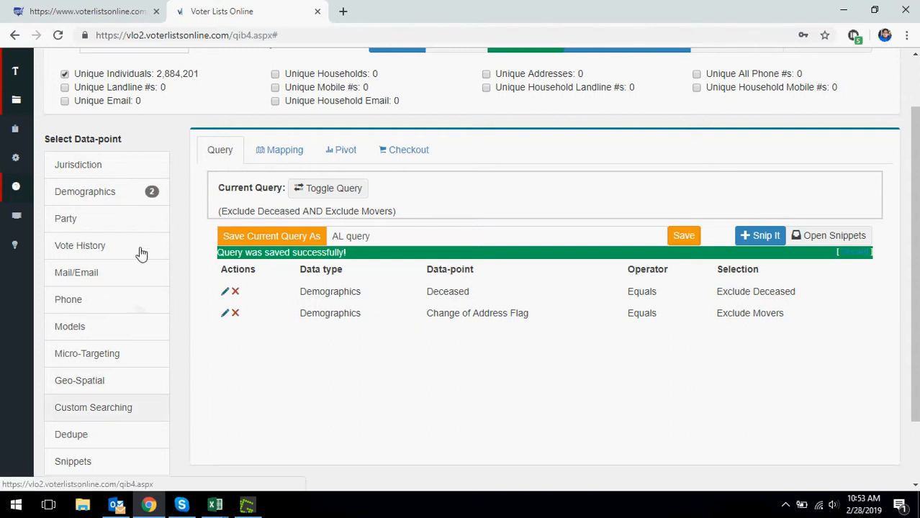
Step: Browse the Jurisdiction and Demographics options, then open Party > Party Affiliation
{"action": "left_click", "coordinate": [143, 164]}
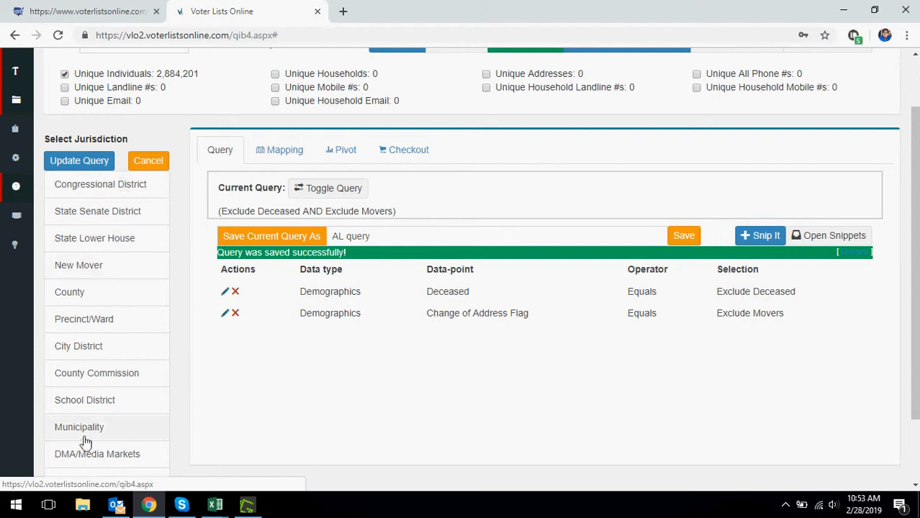
{"action": "scroll", "coordinate": [131, 309], "scroll_direction": "down", "scroll_amount": 2}
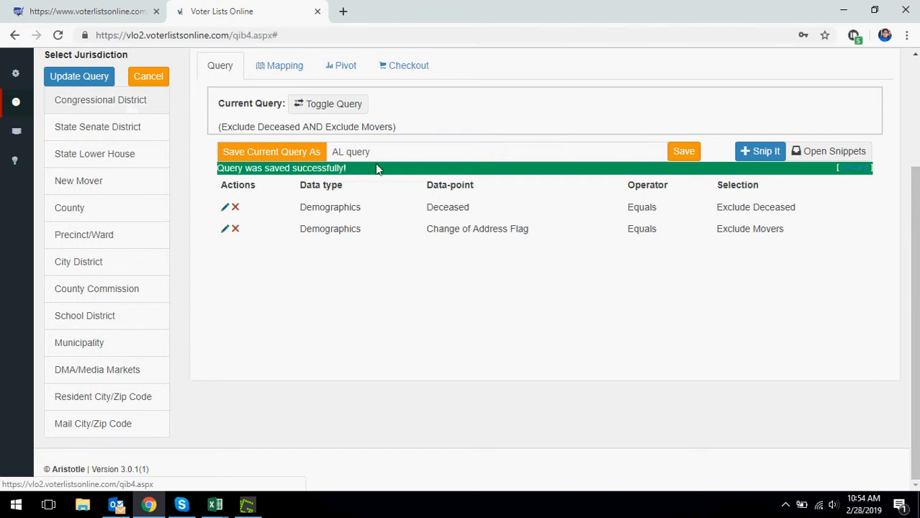
{"action": "left_click", "coordinate": [151, 77]}
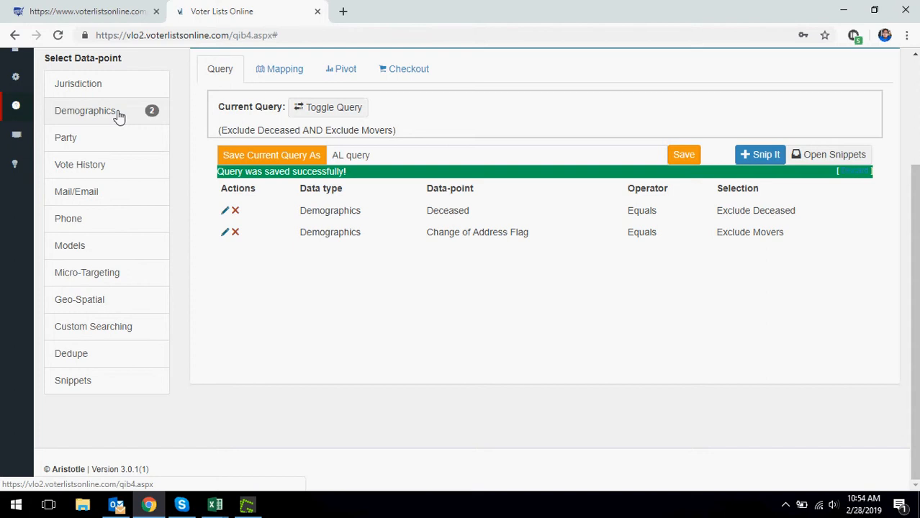
{"action": "left_click", "coordinate": [117, 112]}
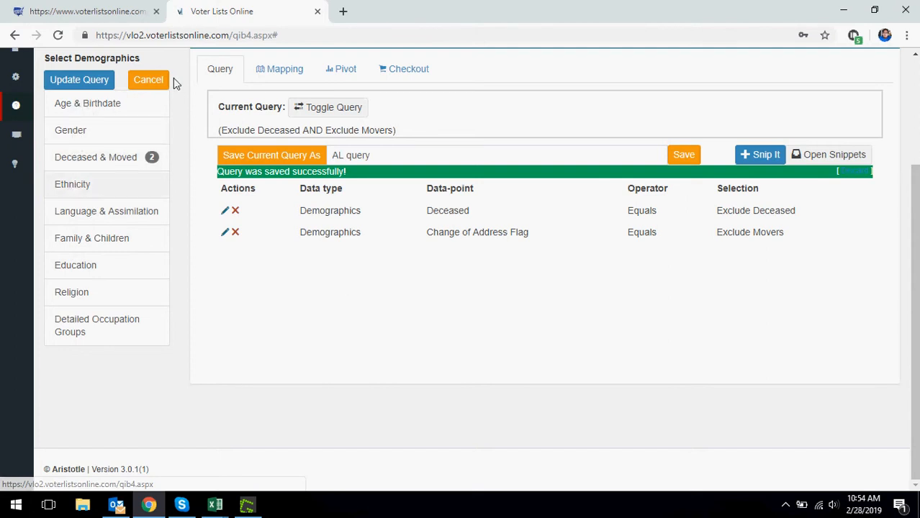
{"action": "left_click", "coordinate": [152, 81]}
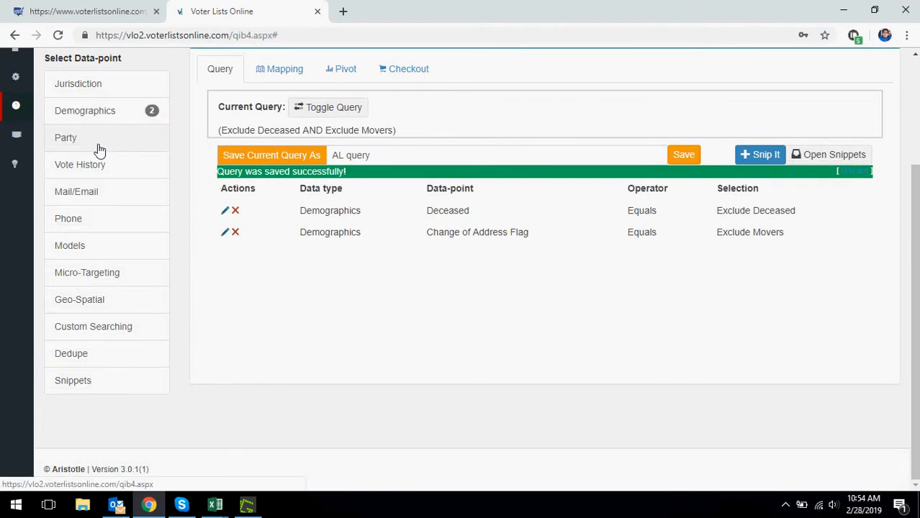
{"action": "left_click", "coordinate": [99, 148]}
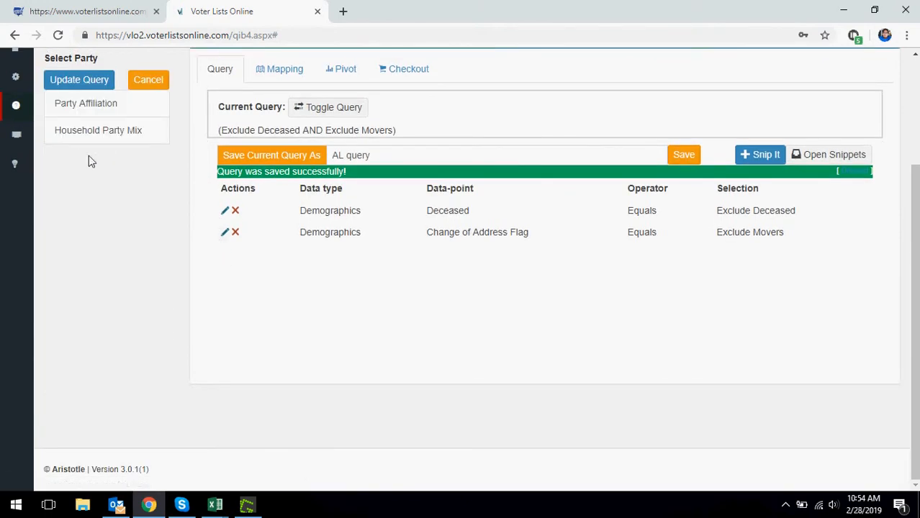
{"action": "left_click", "coordinate": [86, 105]}
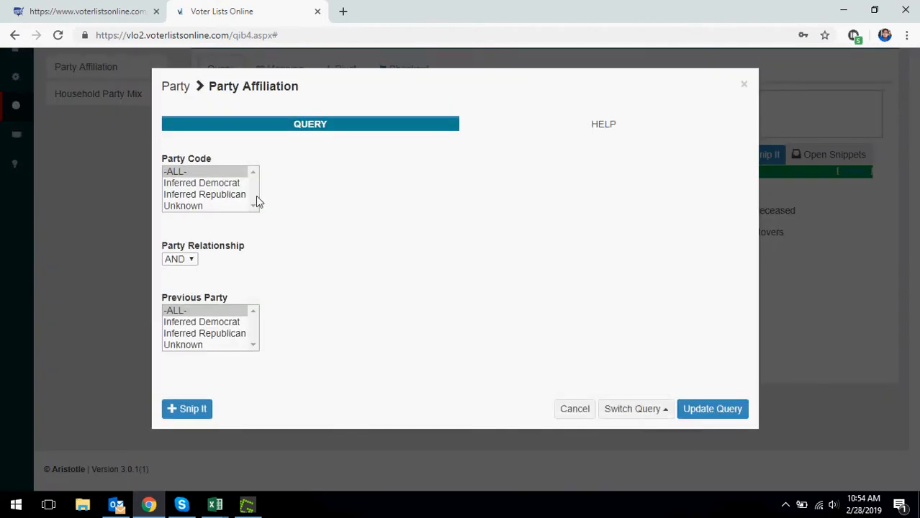
Step: Try the Inferred Republican and Inferred Democrat party codes, then cancel out without adding a filter
{"action": "left_click", "coordinate": [200, 185]}
{"action": "left_click", "coordinate": [204, 194]}
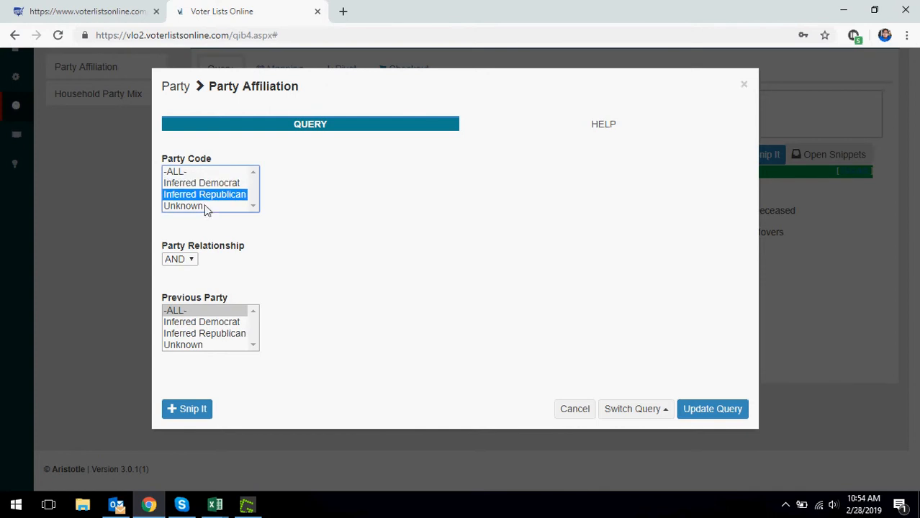
{"action": "left_click", "coordinate": [208, 184]}
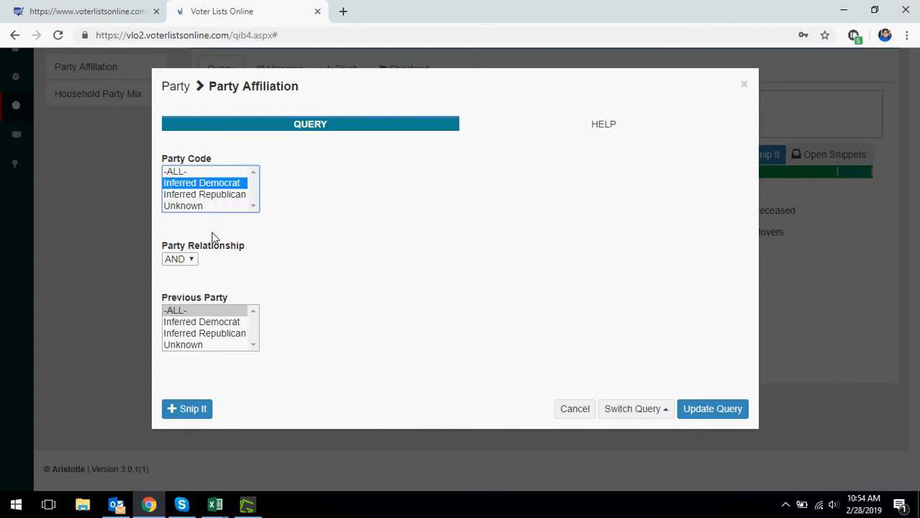
{"action": "left_click", "coordinate": [566, 412]}
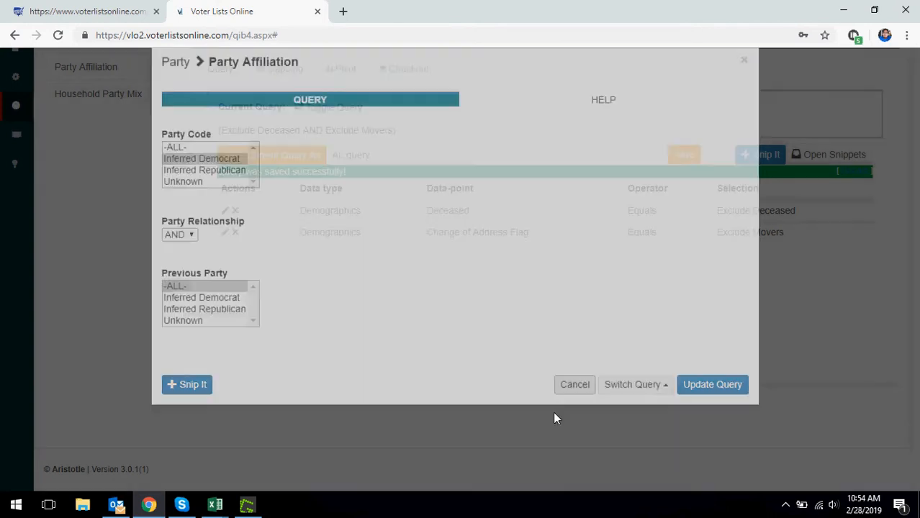
{"action": "scroll", "coordinate": [191, 324], "scroll_direction": "up", "scroll_amount": 2}
{"action": "left_click", "coordinate": [152, 229]}
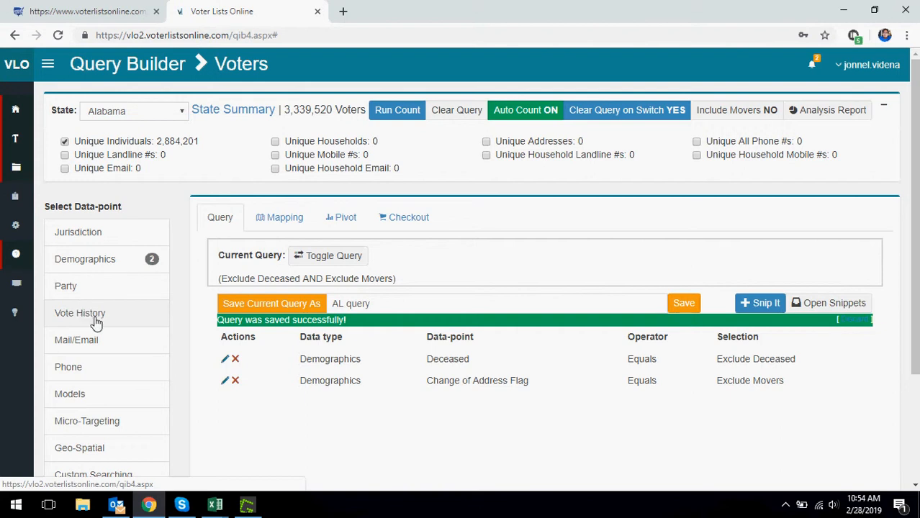
{"action": "left_click", "coordinate": [97, 323]}
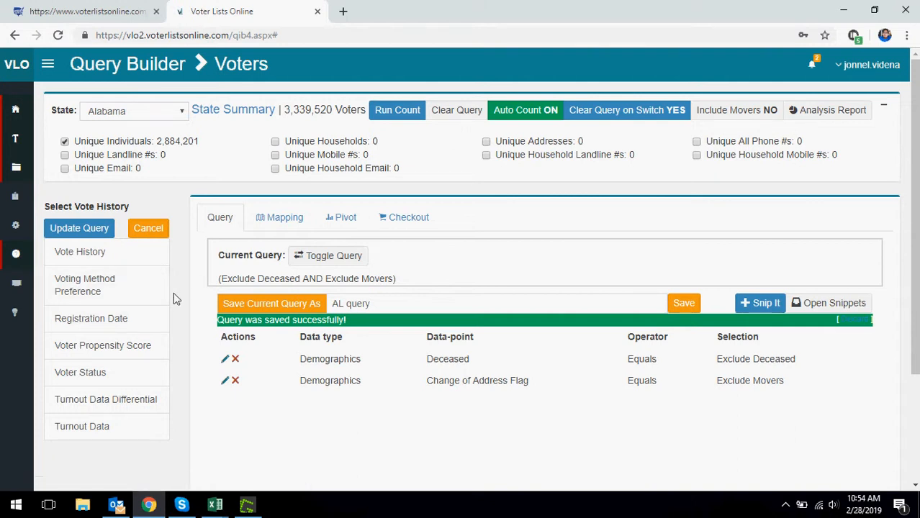
{"action": "left_click", "coordinate": [122, 263]}
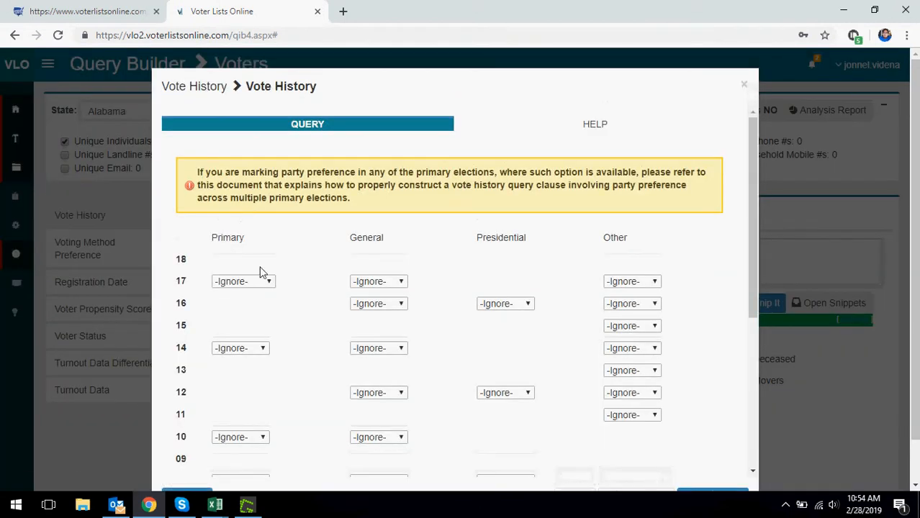
{"action": "left_click", "coordinate": [382, 281]}
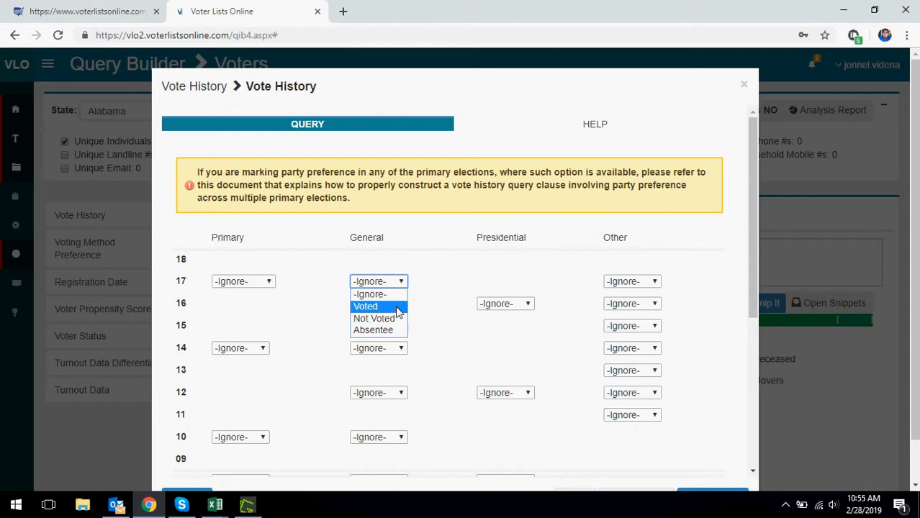
{"action": "left_click", "coordinate": [520, 139]}
{"action": "scroll", "coordinate": [520, 136], "scroll_direction": "down", "scroll_amount": 4}
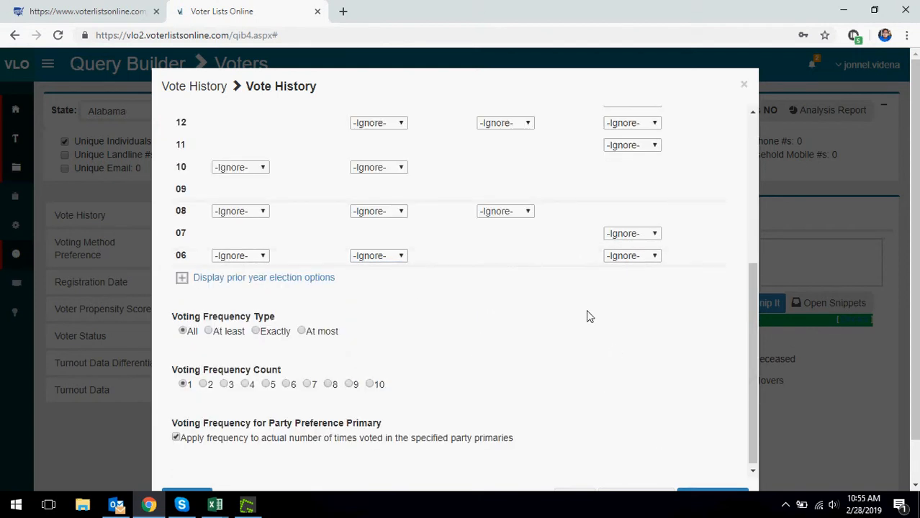
{"action": "scroll", "coordinate": [588, 372], "scroll_direction": "up", "scroll_amount": 5}
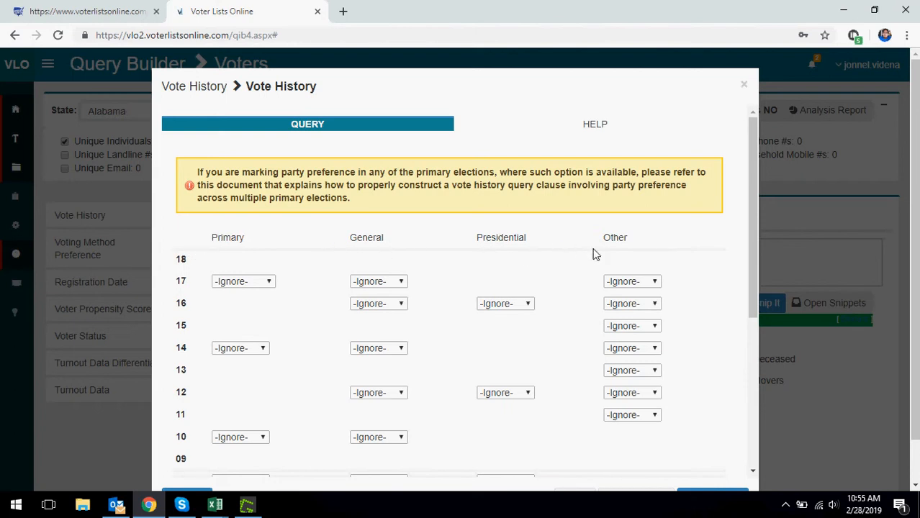
{"action": "scroll", "coordinate": [677, 249], "scroll_direction": "down", "scroll_amount": 3}
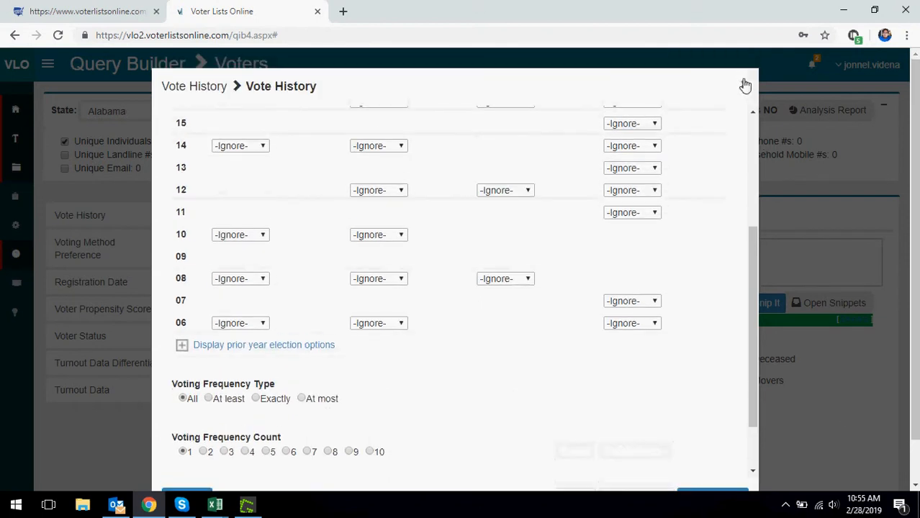
{"action": "left_click", "coordinate": [744, 77]}
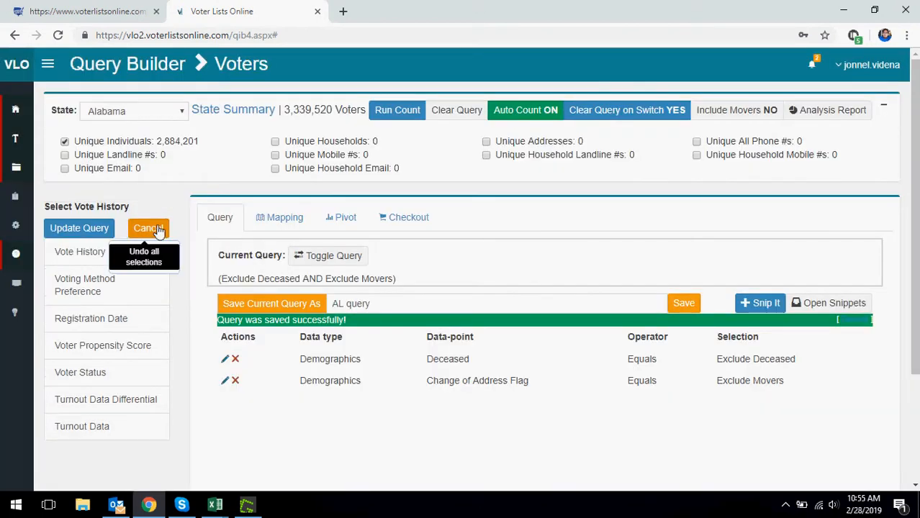
{"action": "left_click", "coordinate": [163, 228]}
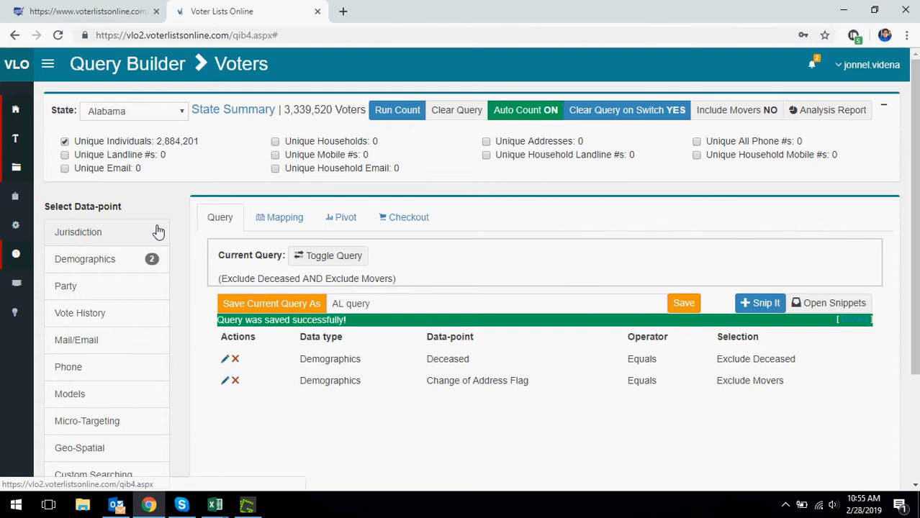
{"action": "right_click", "coordinate": [144, 241]}
{"action": "left_click", "coordinate": [214, 436]}
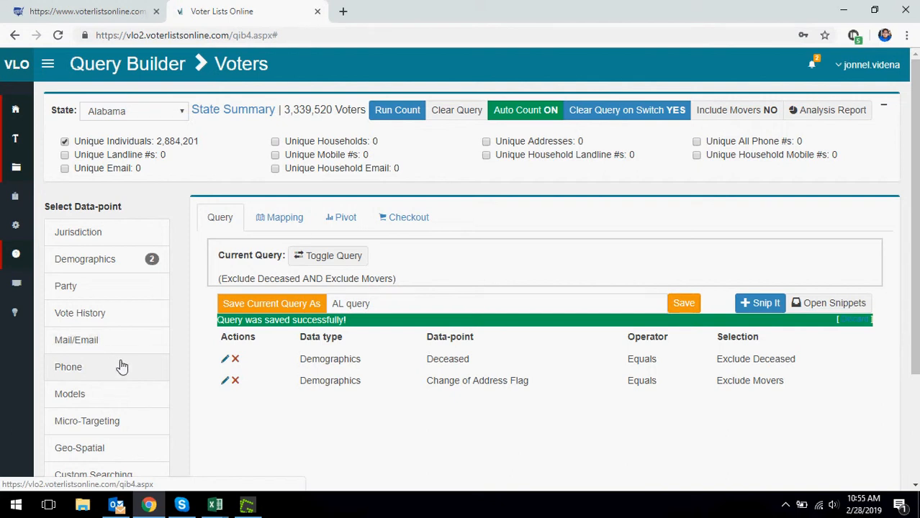
Step: Expand the left navigation sidebar to list the Query Builder sections and Query Manager
{"action": "left_click", "coordinate": [48, 67]}
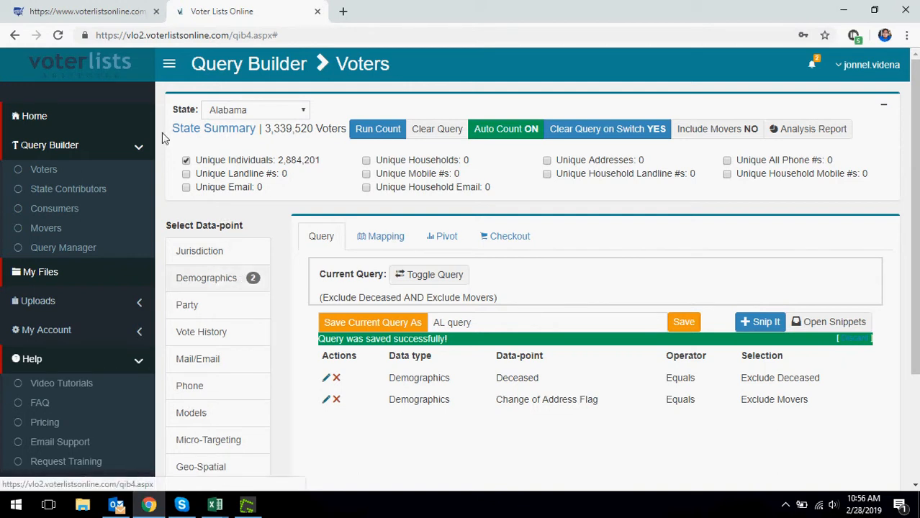
Step: Collapse the navigation, glance at the Models options, and bring up the Micro-Targeting categories
{"action": "left_click", "coordinate": [169, 64]}
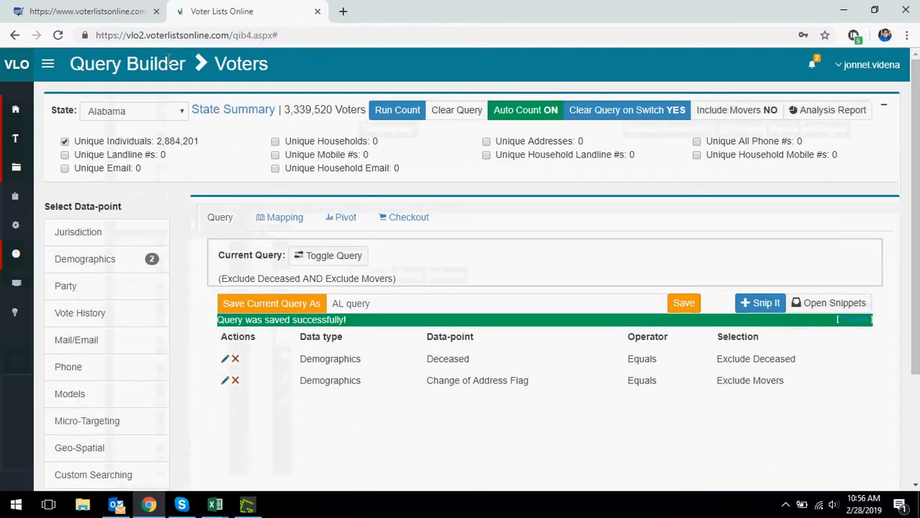
{"action": "scroll", "coordinate": [209, 360], "scroll_direction": "down", "scroll_amount": 1}
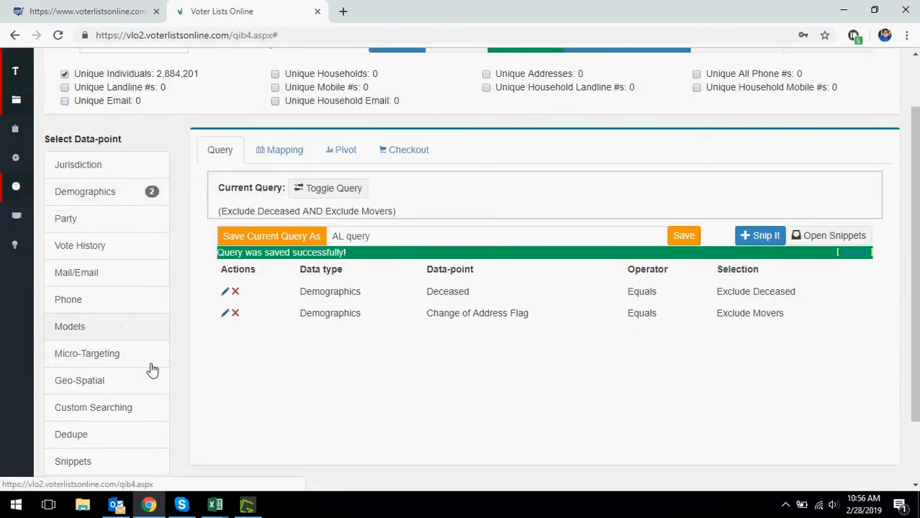
{"action": "left_click", "coordinate": [71, 329]}
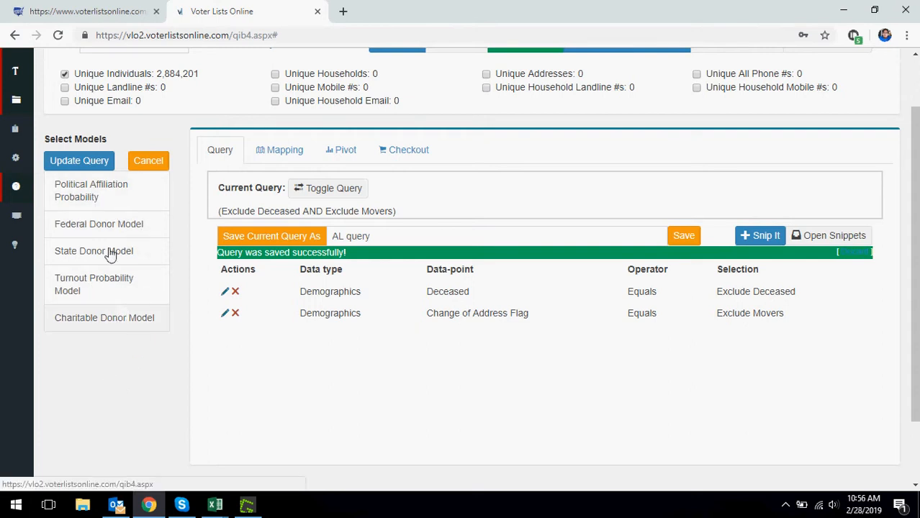
{"action": "left_click", "coordinate": [150, 162]}
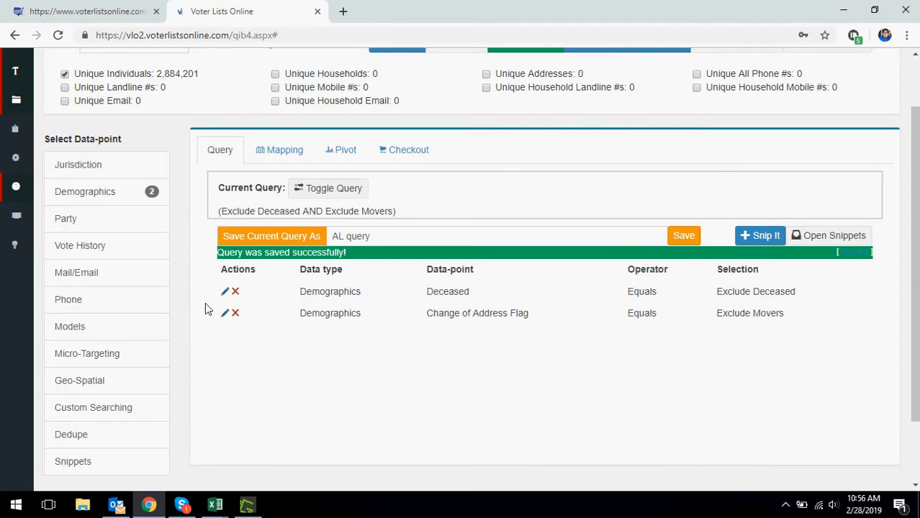
{"action": "scroll", "coordinate": [205, 308], "scroll_direction": "down", "scroll_amount": 2}
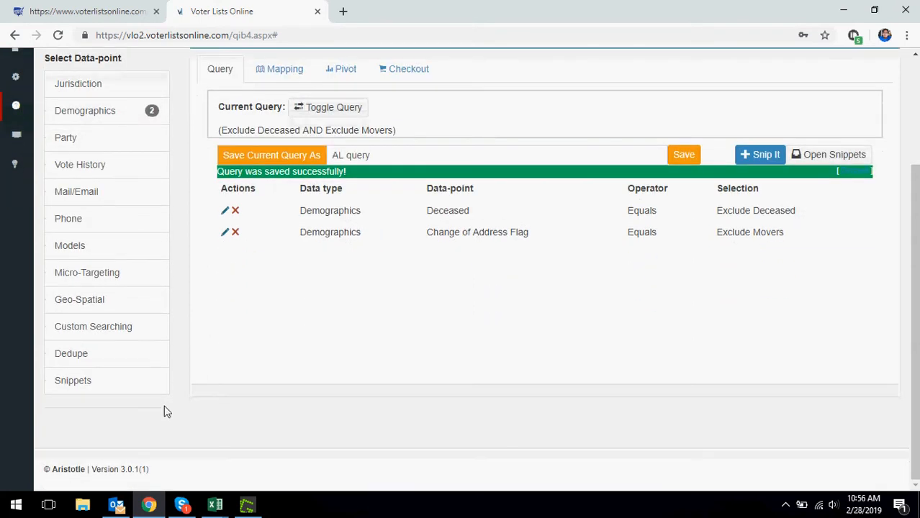
{"action": "left_click", "coordinate": [126, 285]}
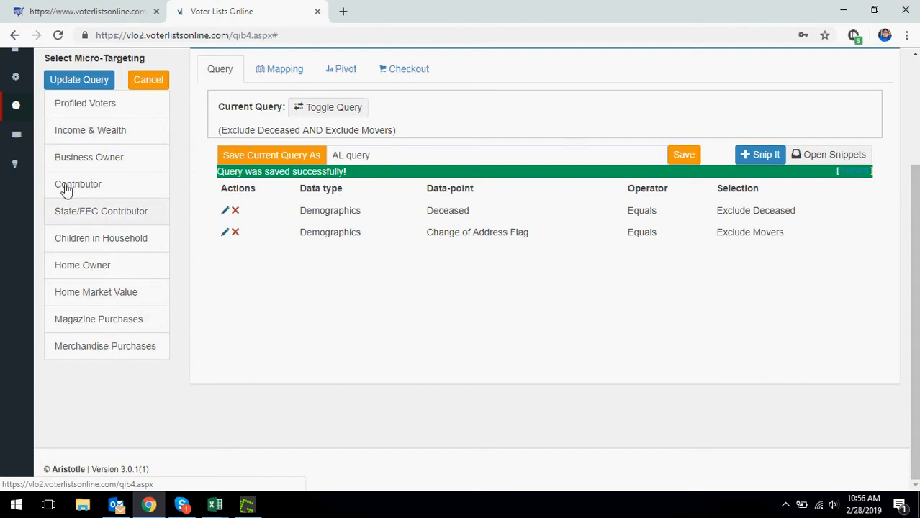
Step: Preview Profiled Voters with 2nd Amendment Supporters, then cancel out of Micro-Targeting unapplied
{"action": "left_click", "coordinate": [68, 106]}
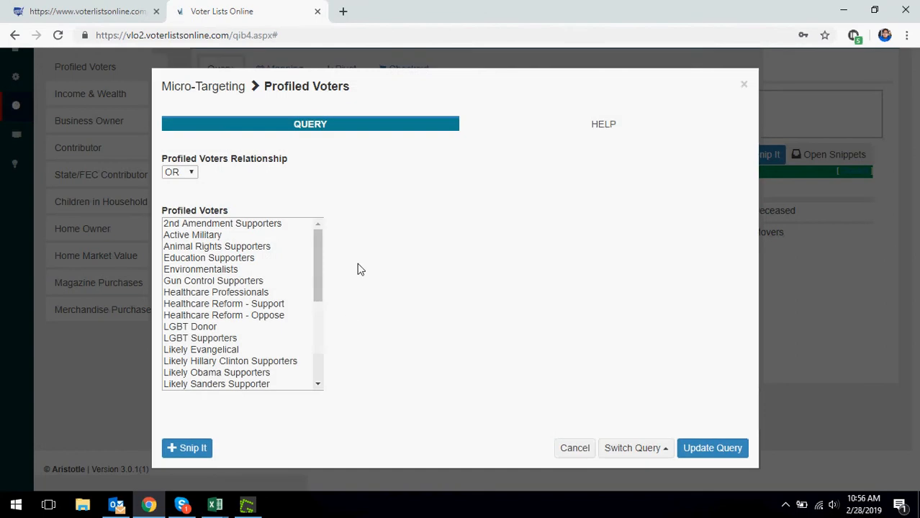
{"action": "left_click", "coordinate": [225, 224]}
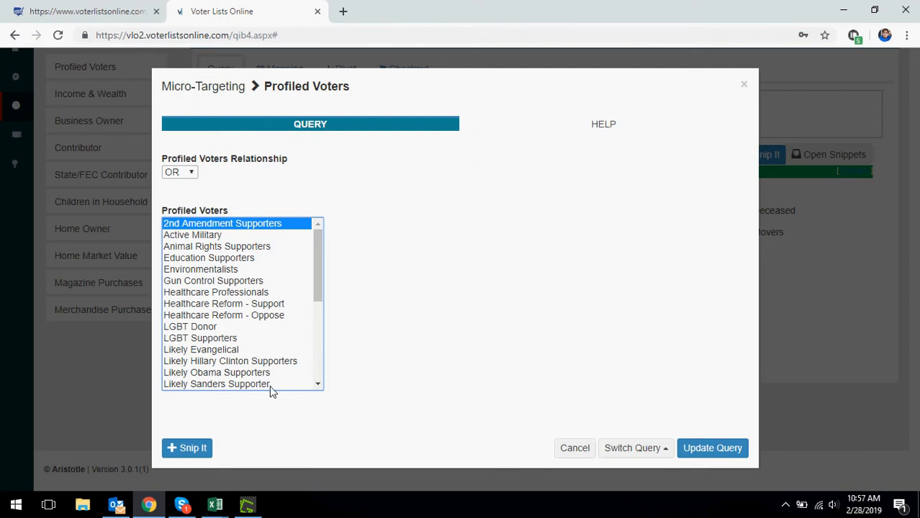
{"action": "left_click", "coordinate": [575, 448]}
{"action": "scroll", "coordinate": [87, 317], "scroll_direction": "up", "scroll_amount": 1}
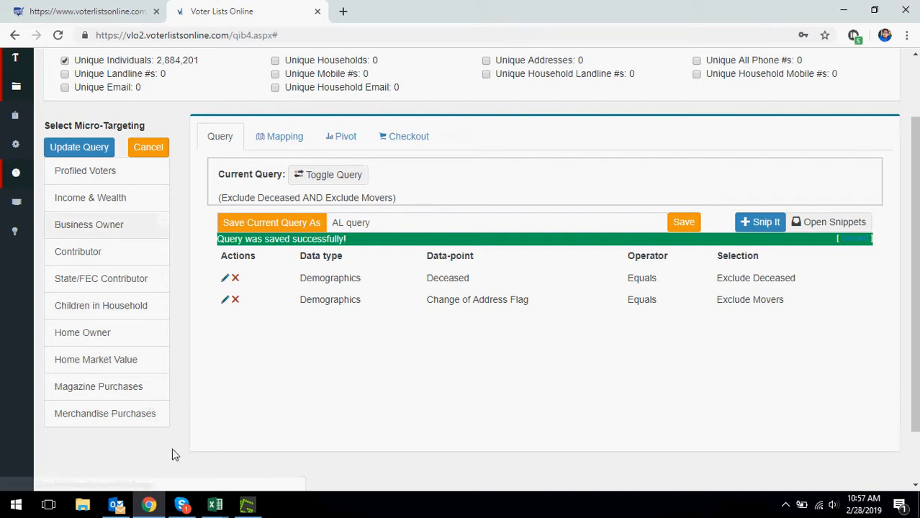
{"action": "left_click", "coordinate": [147, 148]}
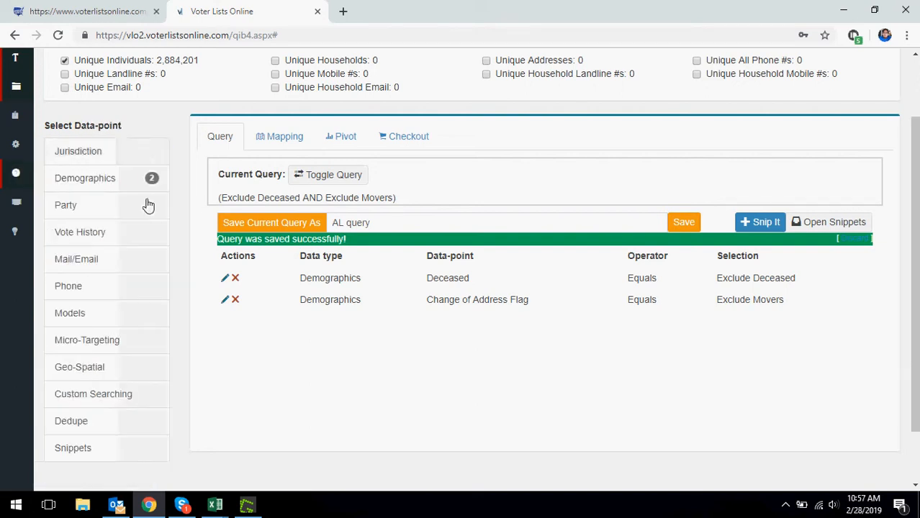
Step: Open the Geo-Spatial map and centre circle1 just below Montgomery, Alabama
{"action": "left_click", "coordinate": [103, 368]}
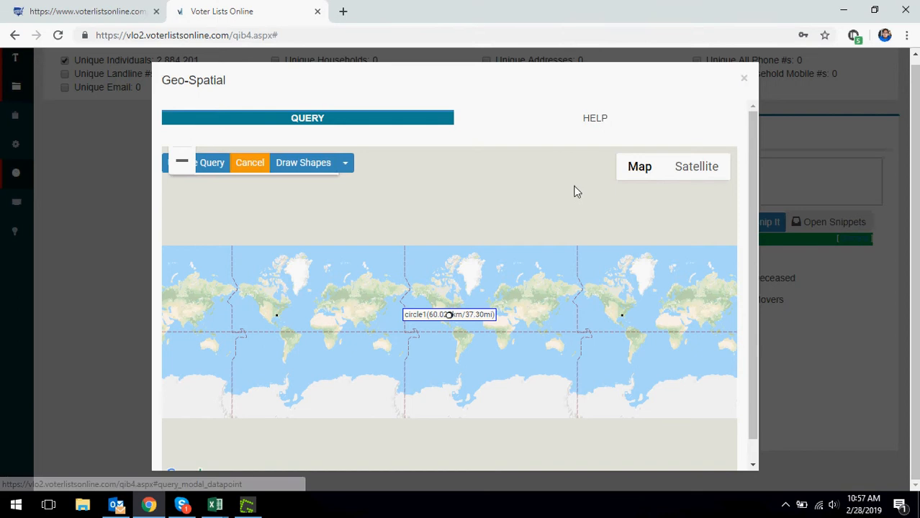
{"action": "scroll", "coordinate": [559, 323], "scroll_direction": "up", "scroll_amount": 1}
{"action": "scroll", "coordinate": [559, 330], "scroll_direction": "down", "scroll_amount": 1}
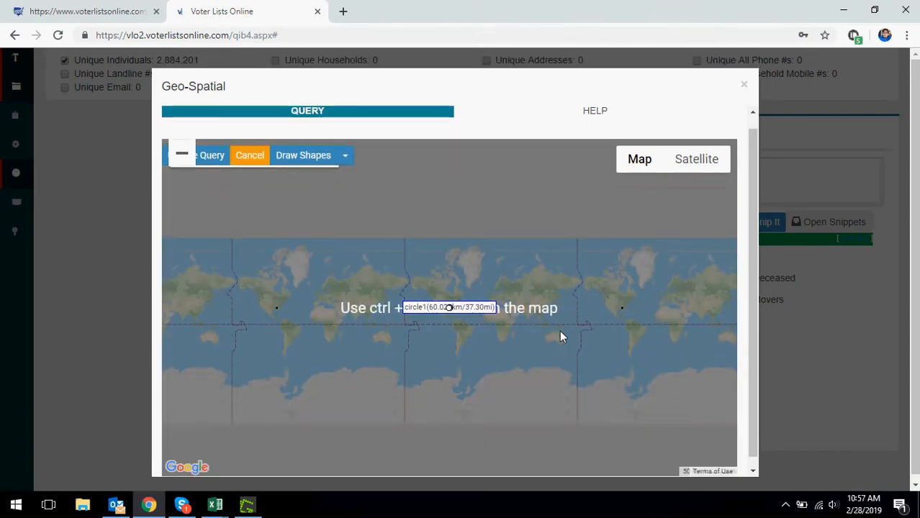
{"action": "scroll", "coordinate": [559, 331], "scroll_direction": "up", "scroll_amount": 2}
{"action": "left_click_drag", "start_coordinate": [316, 274], "coordinate": [596, 355]}
{"action": "scroll", "coordinate": [399, 295], "scroll_direction": "up", "scroll_amount": 1}
{"action": "scroll", "coordinate": [404, 295], "scroll_direction": "up", "scroll_amount": 3}
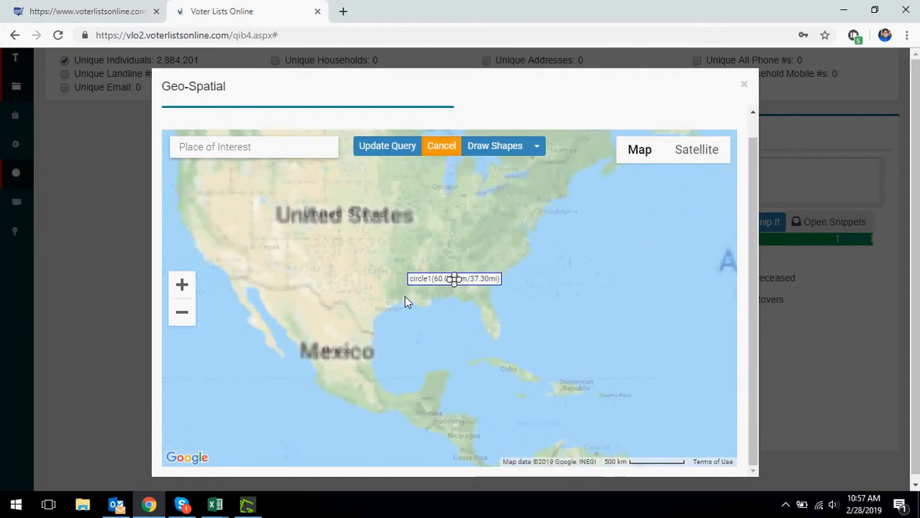
{"action": "scroll", "coordinate": [565, 278], "scroll_direction": "up", "scroll_amount": 3}
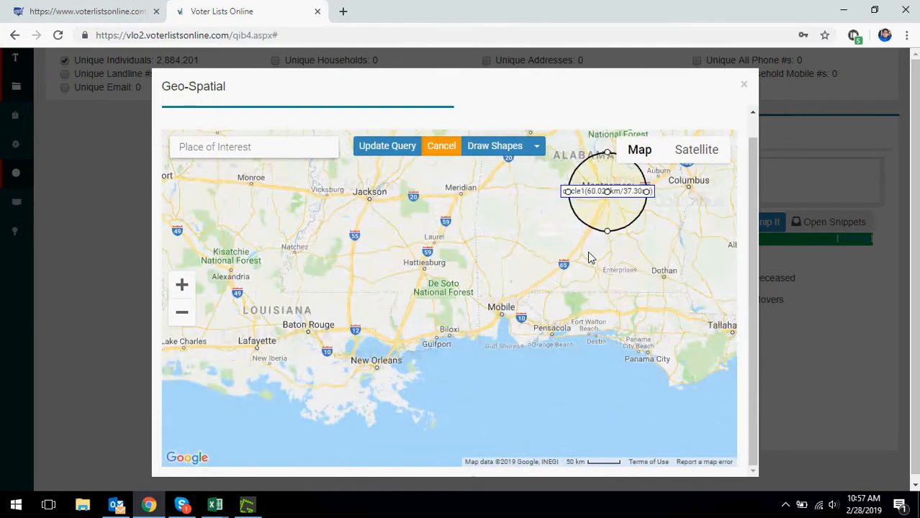
{"action": "left_click_drag", "start_coordinate": [643, 248], "coordinate": [434, 431]}
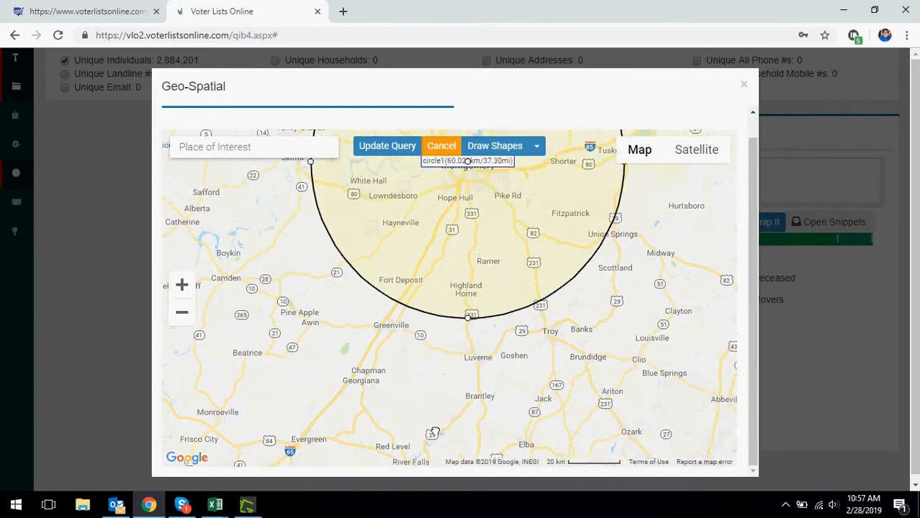
{"action": "left_click_drag", "start_coordinate": [449, 254], "coordinate": [449, 271]}
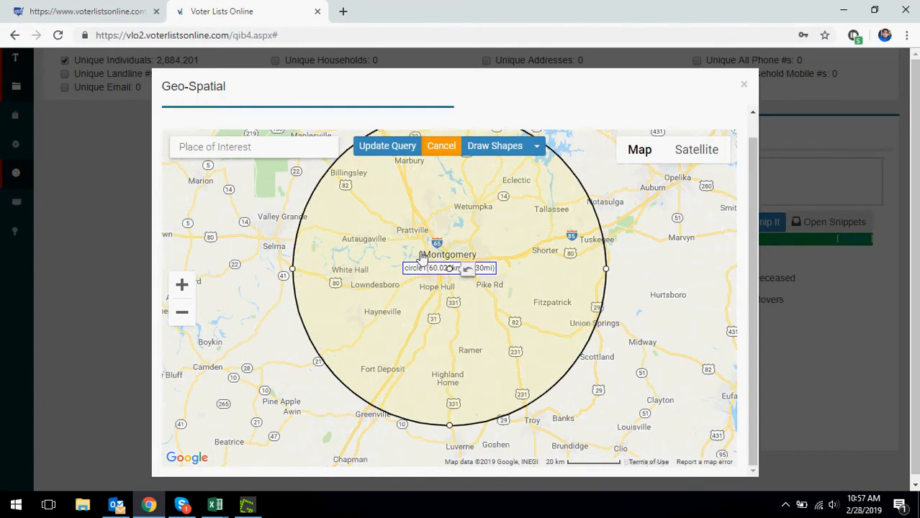
Step: Stop drawing shapes, leaving the 60.028 km circle around Montgomery
{"action": "scroll", "coordinate": [636, 304], "scroll_direction": "up", "scroll_amount": 2}
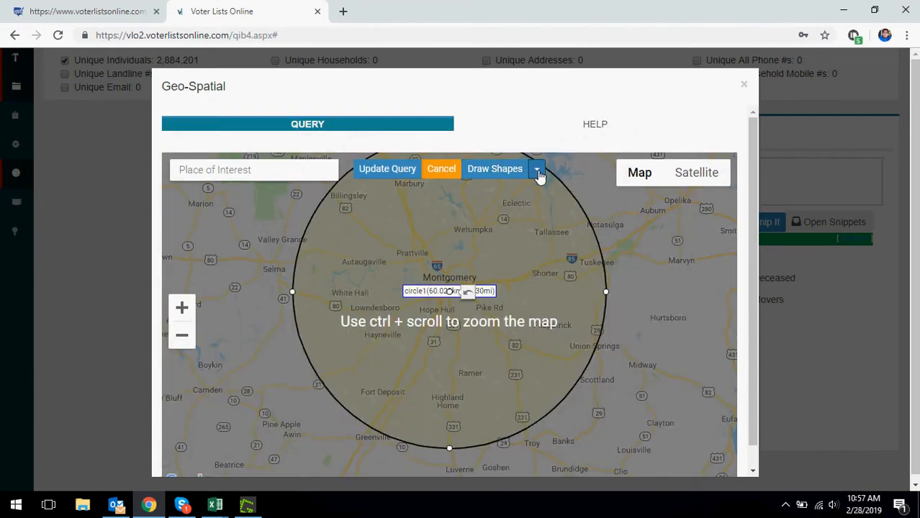
{"action": "left_click", "coordinate": [537, 171]}
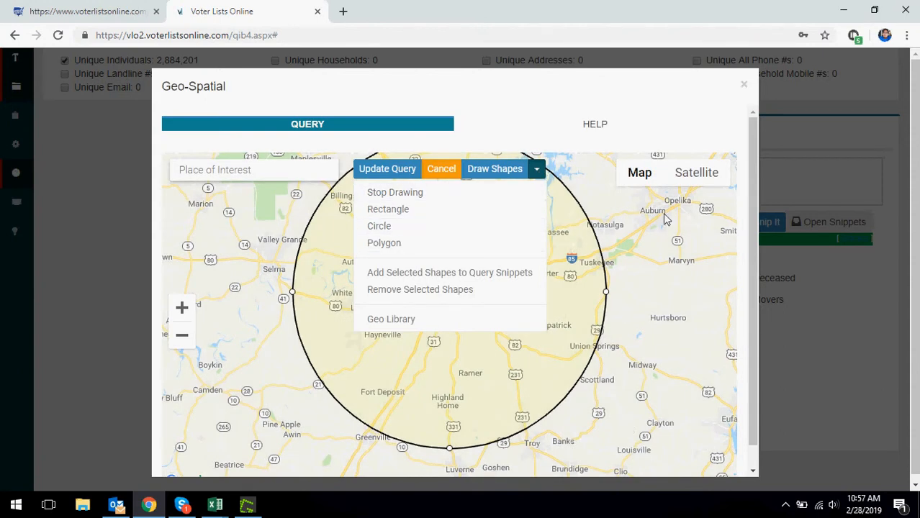
{"action": "left_click", "coordinate": [667, 297]}
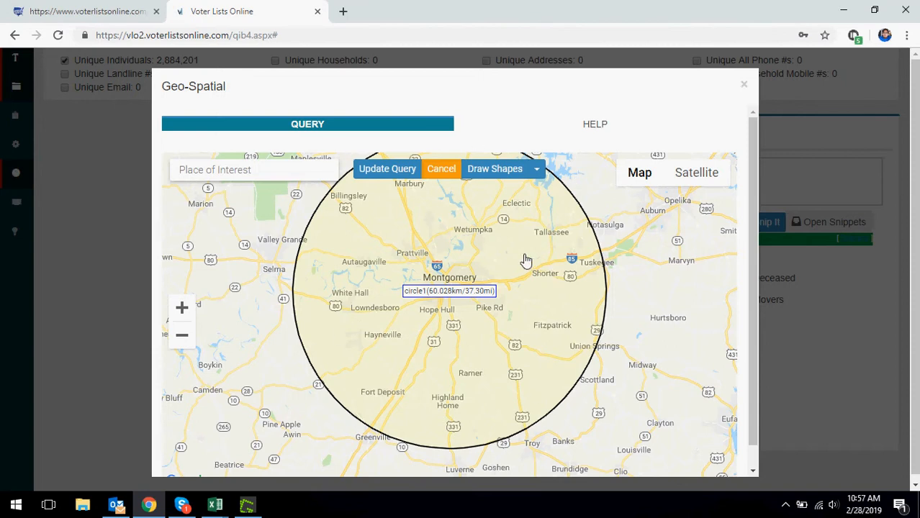
{"action": "scroll", "coordinate": [722, 368], "scroll_direction": "down", "scroll_amount": 1}
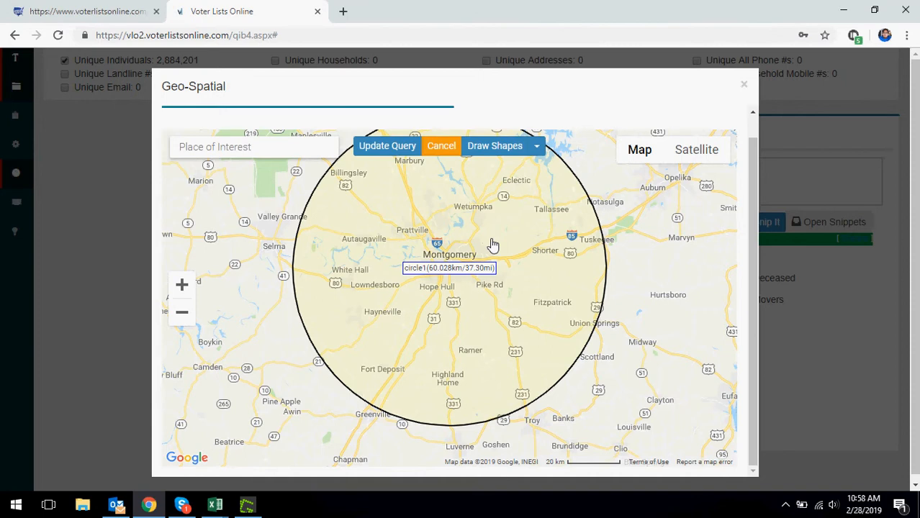
Step: Close the Geo-Spatial map without adding it to the query
{"action": "left_click", "coordinate": [744, 85]}
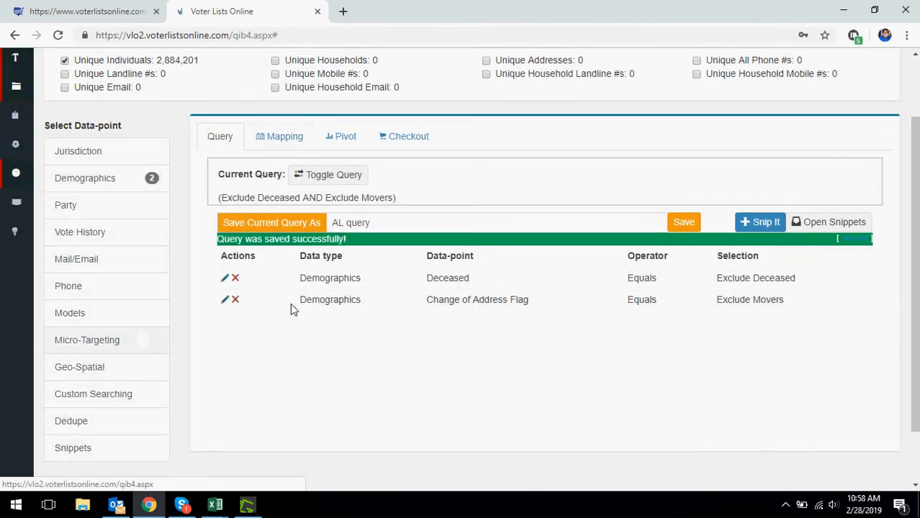
{"action": "scroll", "coordinate": [115, 345], "scroll_direction": "down", "scroll_amount": 1}
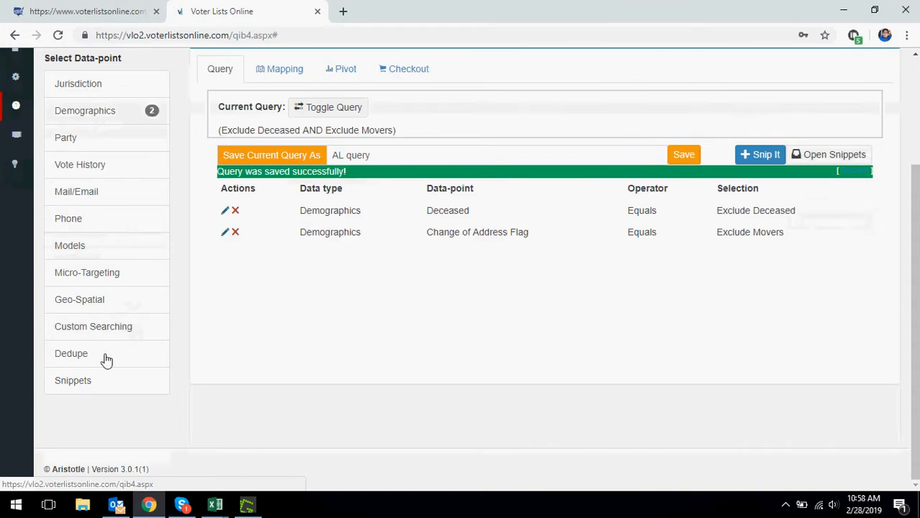
{"action": "right_click", "coordinate": [105, 328]}
{"action": "key", "text": "Escape"}
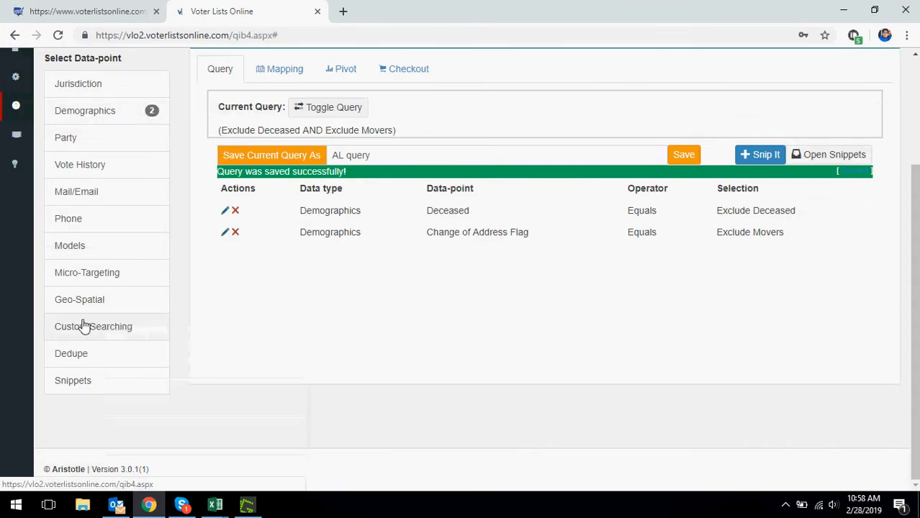
Step: Bring up the Custom Searching options, Custom Search and Breakout
{"action": "left_click", "coordinate": [92, 326]}
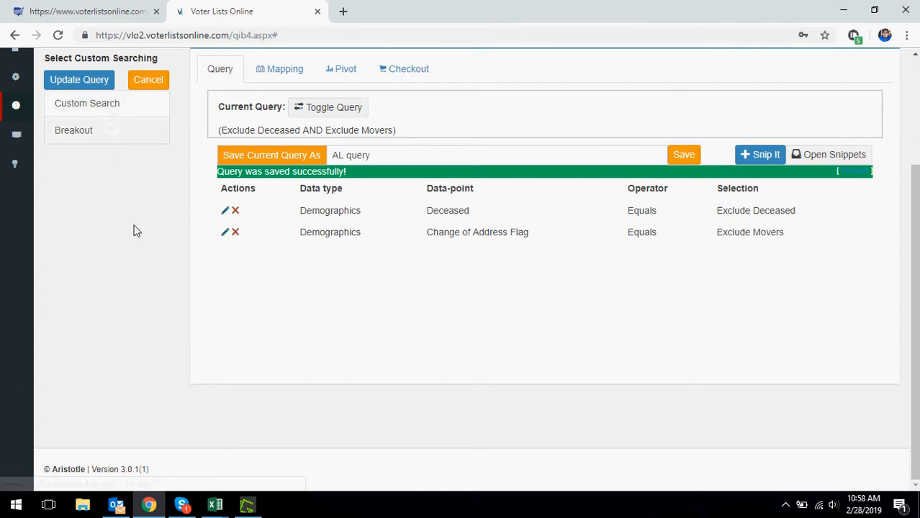
{"action": "scroll", "coordinate": [140, 218], "scroll_direction": "up", "scroll_amount": 2}
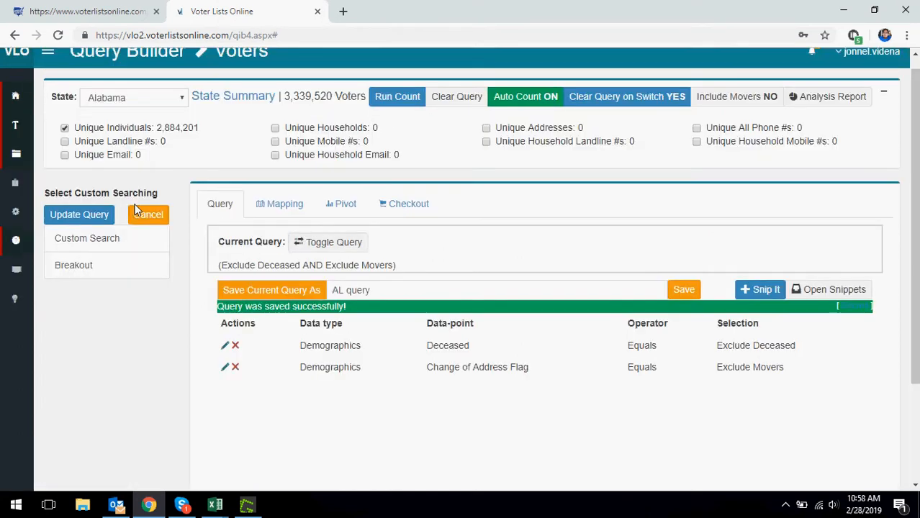
{"action": "left_click", "coordinate": [148, 215]}
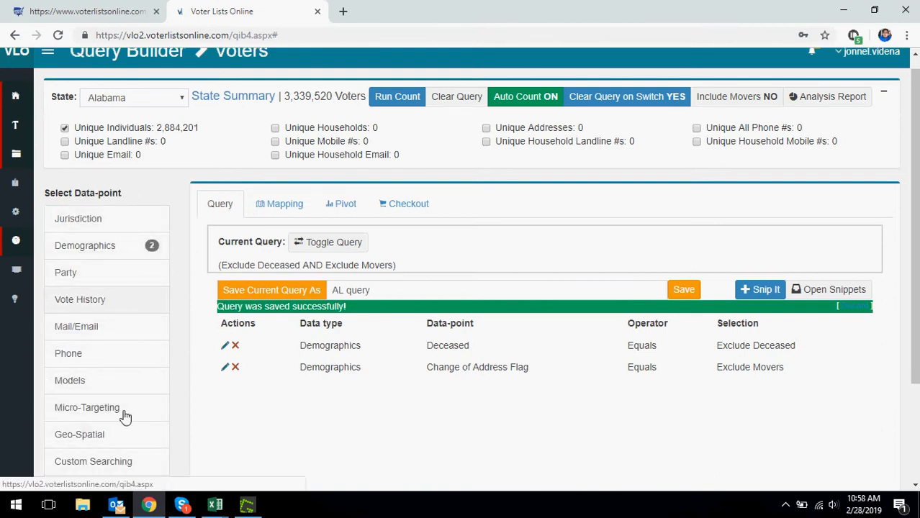
{"action": "scroll", "coordinate": [138, 416], "scroll_direction": "down", "scroll_amount": 2}
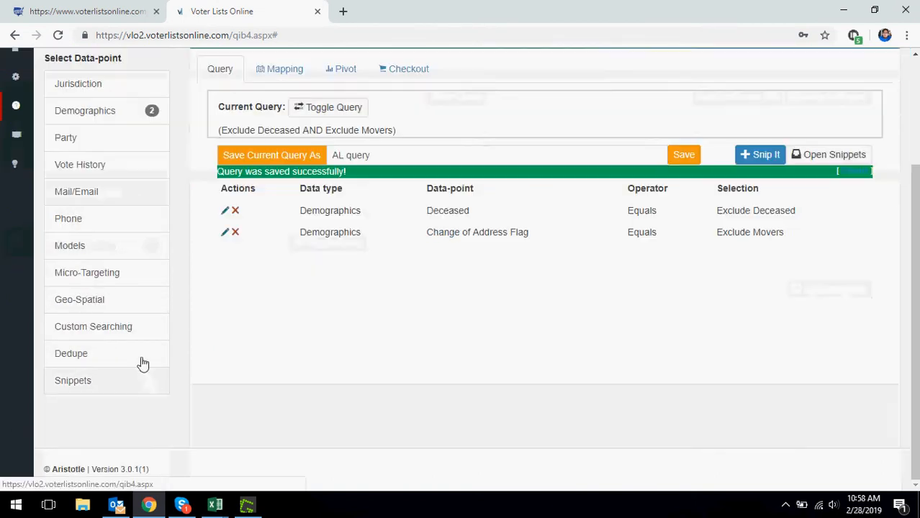
{"action": "left_click", "coordinate": [132, 341]}
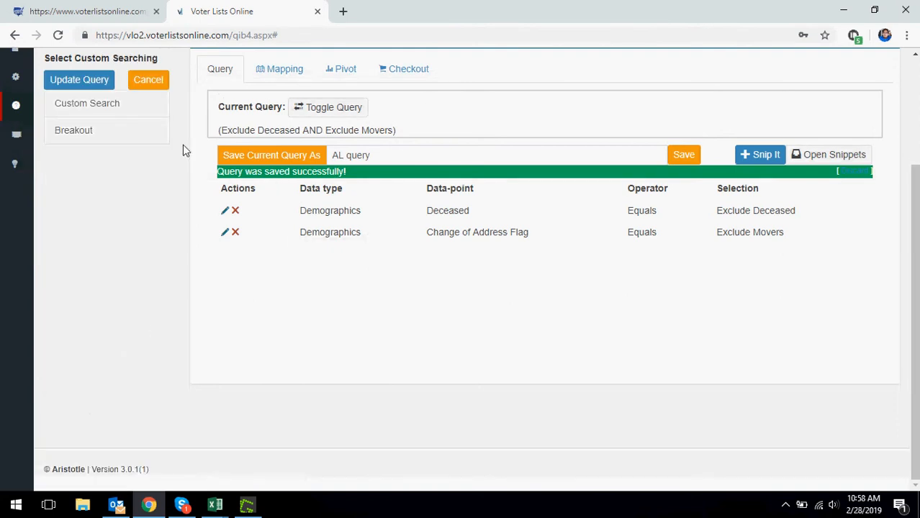
{"action": "scroll", "coordinate": [144, 152], "scroll_direction": "up", "scroll_amount": 1}
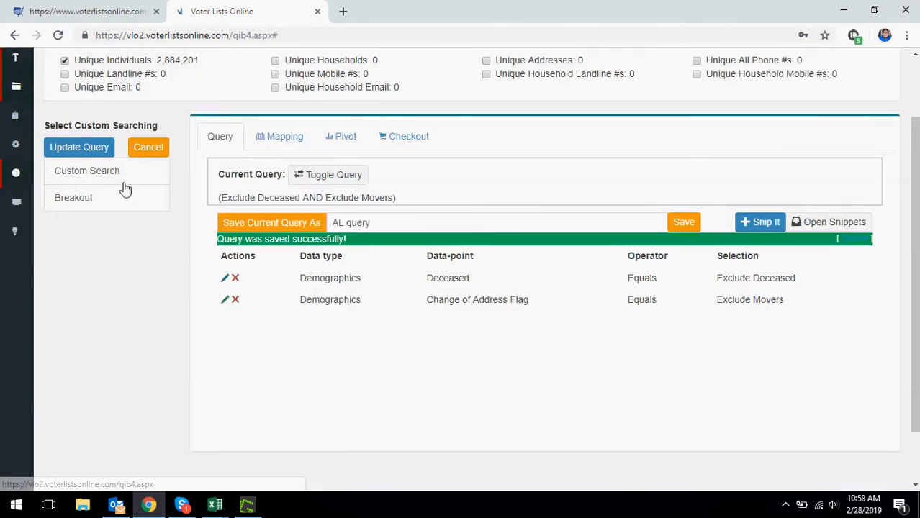
{"action": "left_click", "coordinate": [116, 179]}
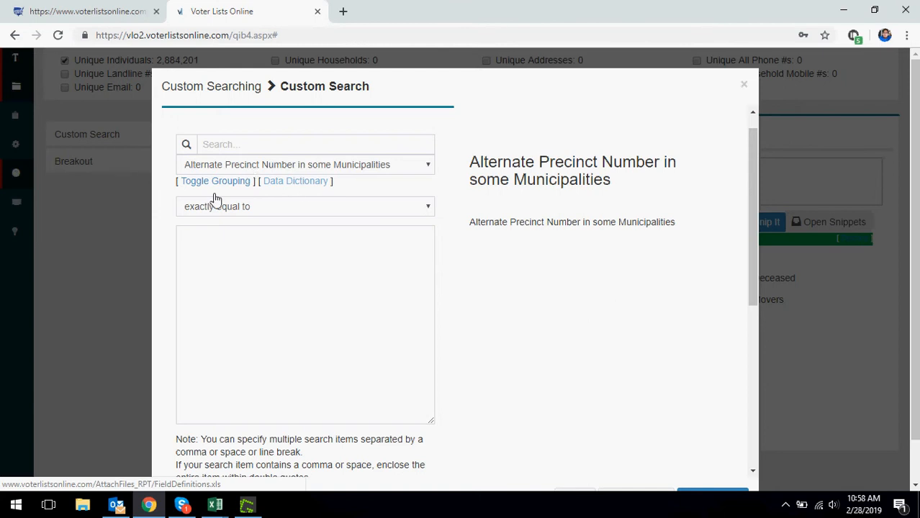
{"action": "scroll", "coordinate": [560, 236], "scroll_direction": "down", "scroll_amount": 1}
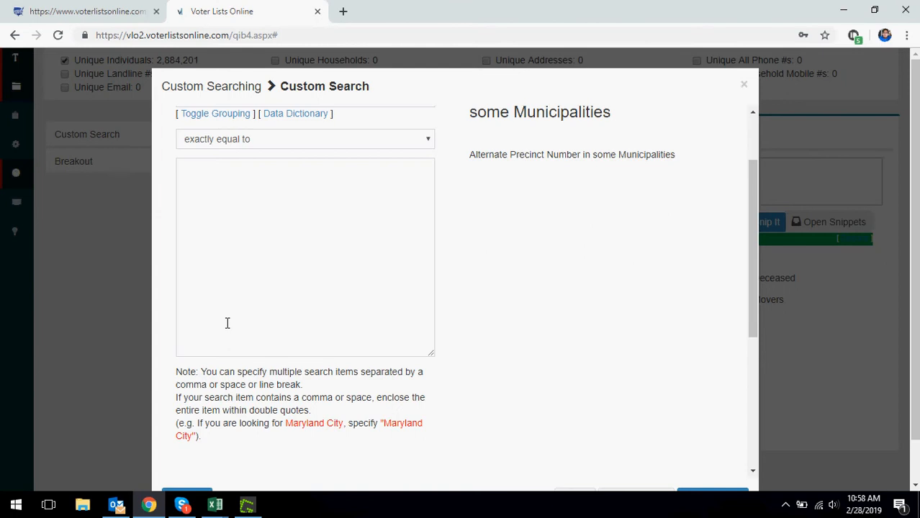
{"action": "scroll", "coordinate": [421, 254], "scroll_direction": "up", "scroll_amount": 1}
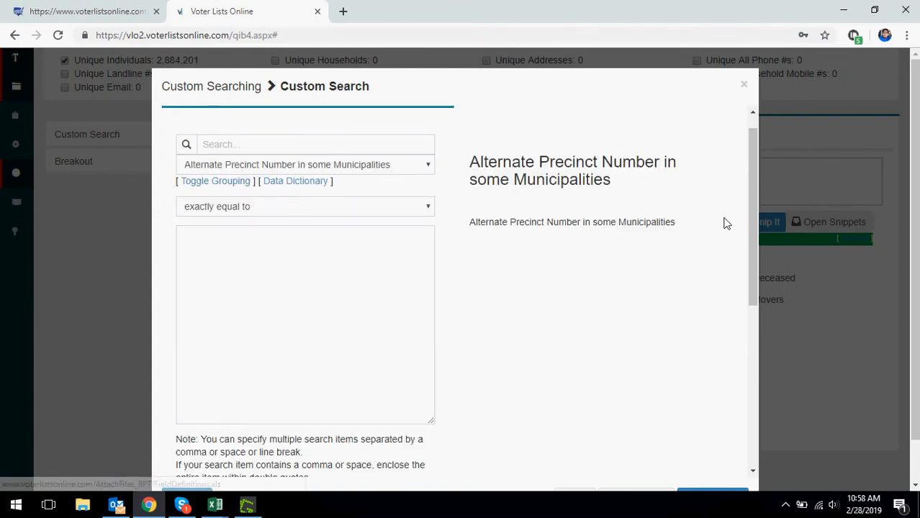
{"action": "scroll", "coordinate": [799, 289], "scroll_direction": "down", "scroll_amount": 3}
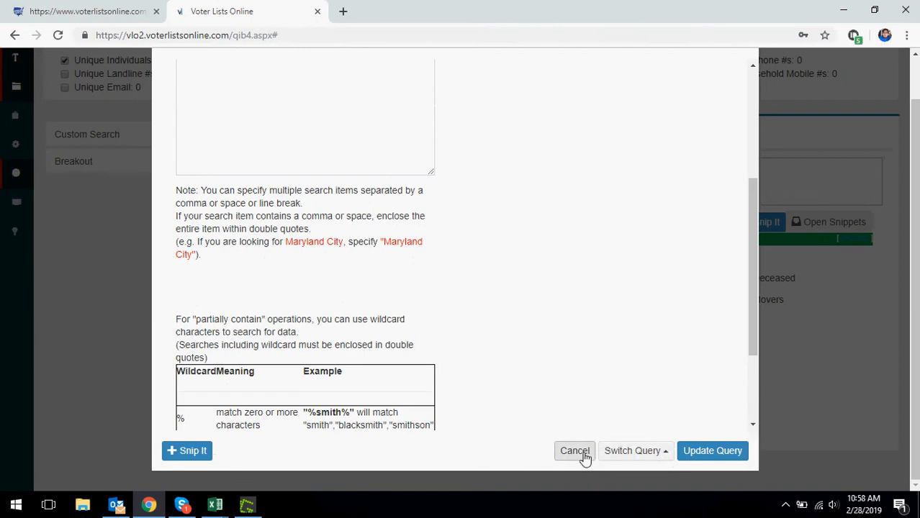
{"action": "left_click", "coordinate": [583, 458]}
{"action": "scroll", "coordinate": [187, 317], "scroll_direction": "up", "scroll_amount": 1}
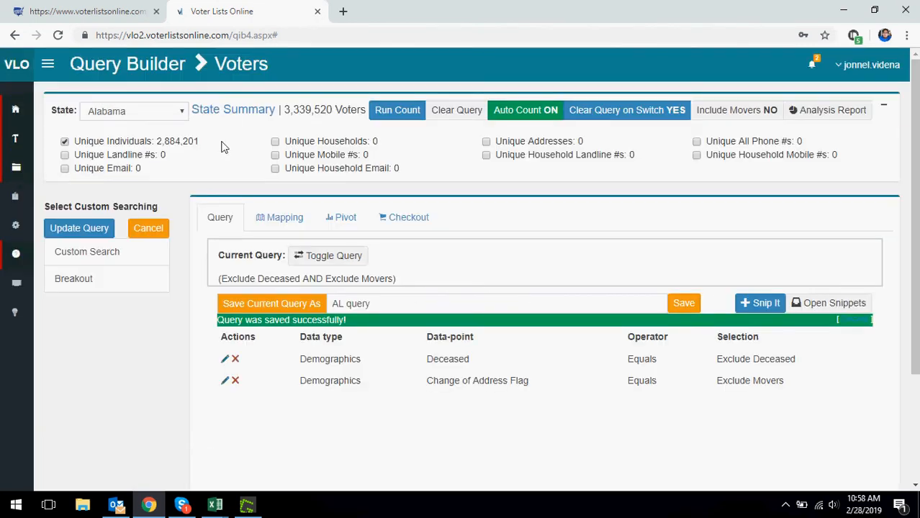
Step: View the Alabama State Summary, close it, and cancel Custom Searching back to the data-point list
{"action": "left_click", "coordinate": [228, 117]}
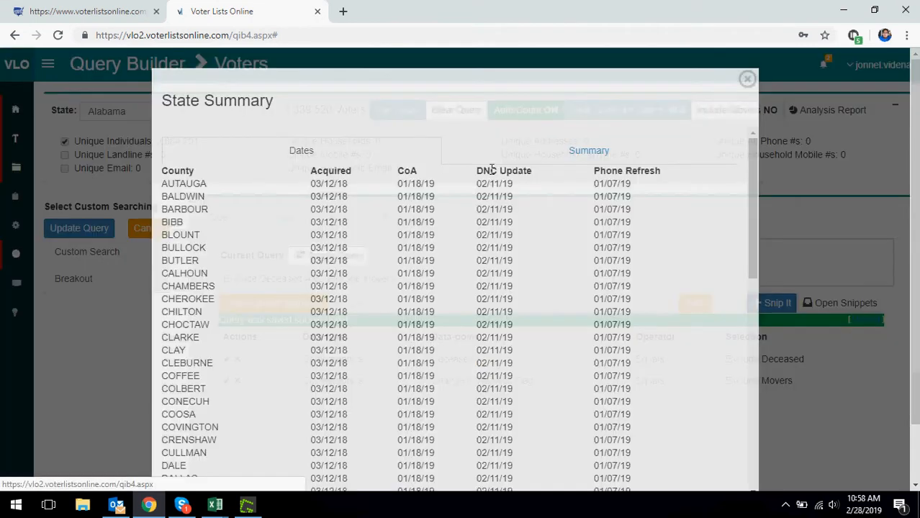
{"action": "left_click", "coordinate": [526, 161]}
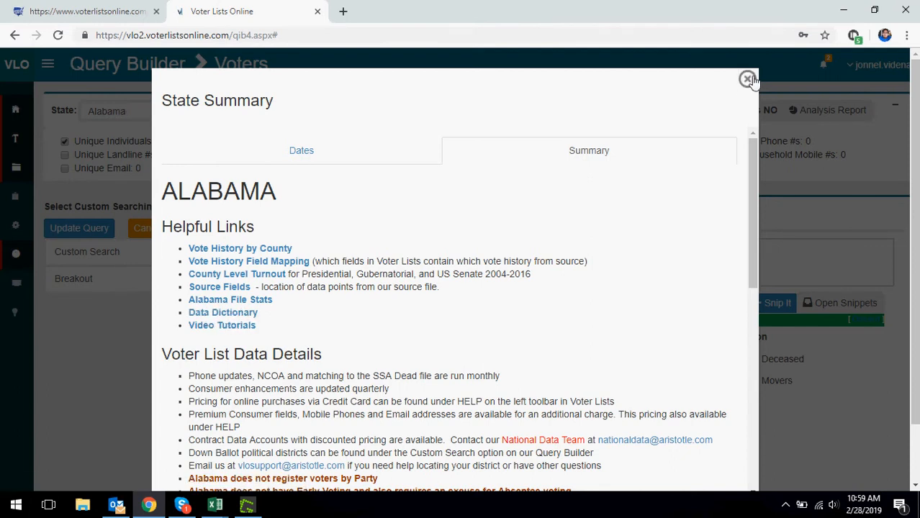
{"action": "left_click", "coordinate": [746, 78]}
{"action": "left_click", "coordinate": [149, 226]}
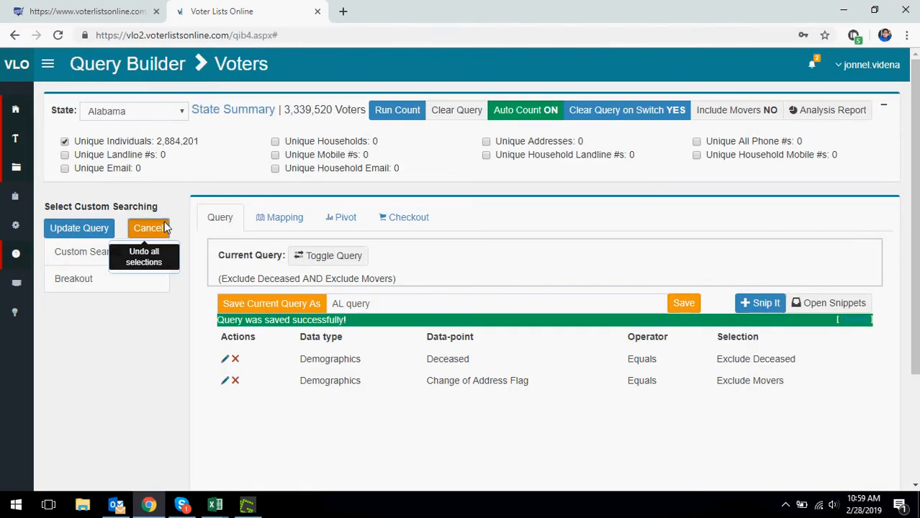
{"action": "scroll", "coordinate": [202, 208], "scroll_direction": "down", "scroll_amount": 2}
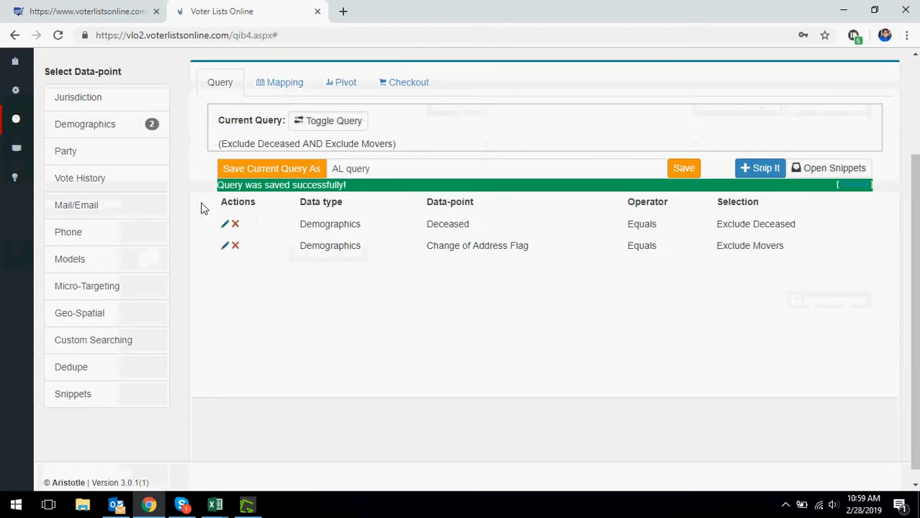
Step: Check the Dedupe file options without changing anything, then bring up the empty Query Snippets panel
{"action": "left_click", "coordinate": [86, 368]}
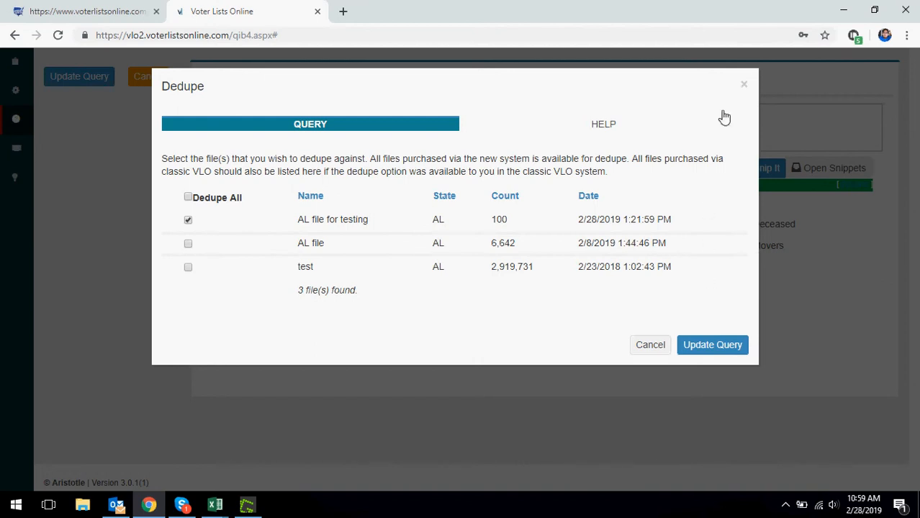
{"action": "left_click", "coordinate": [745, 85]}
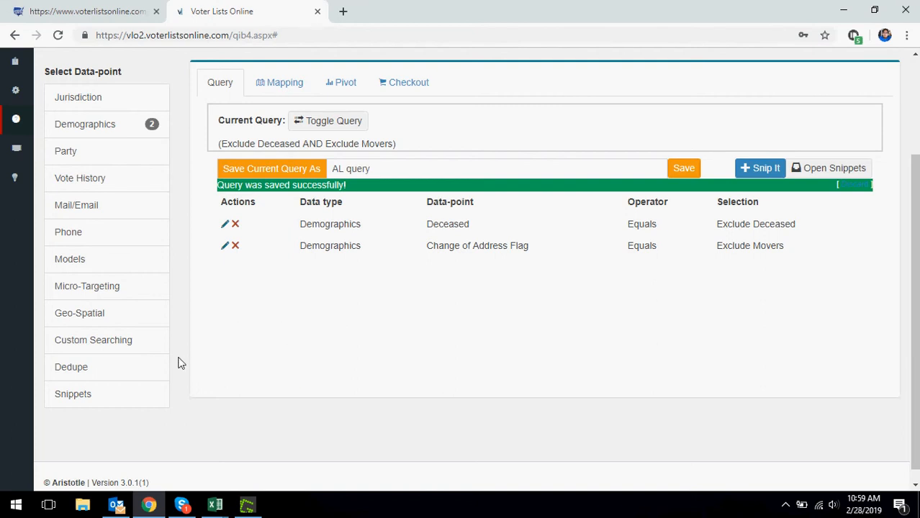
{"action": "left_click", "coordinate": [121, 399]}
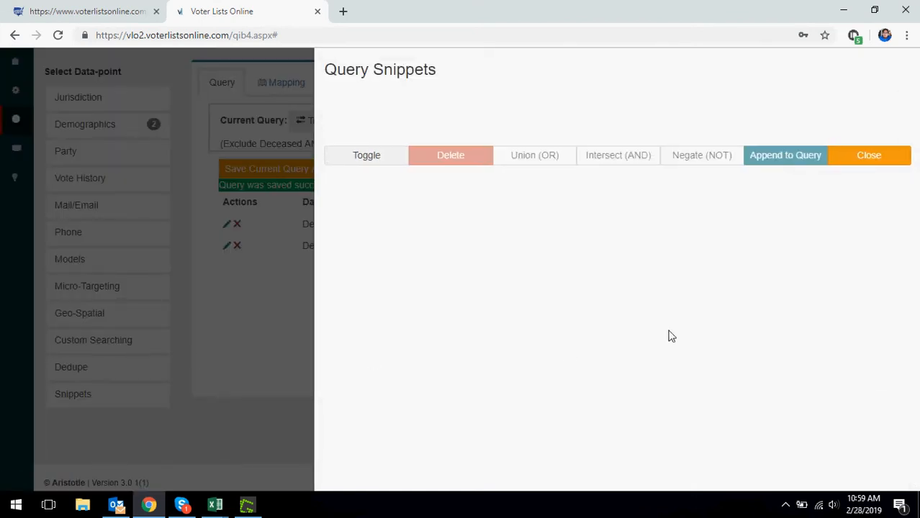
Step: Add a Vote History criterion requiring Voted in the 2017 General and 2016 Presidential elections
{"action": "left_click", "coordinate": [861, 159]}
{"action": "left_click", "coordinate": [111, 180]}
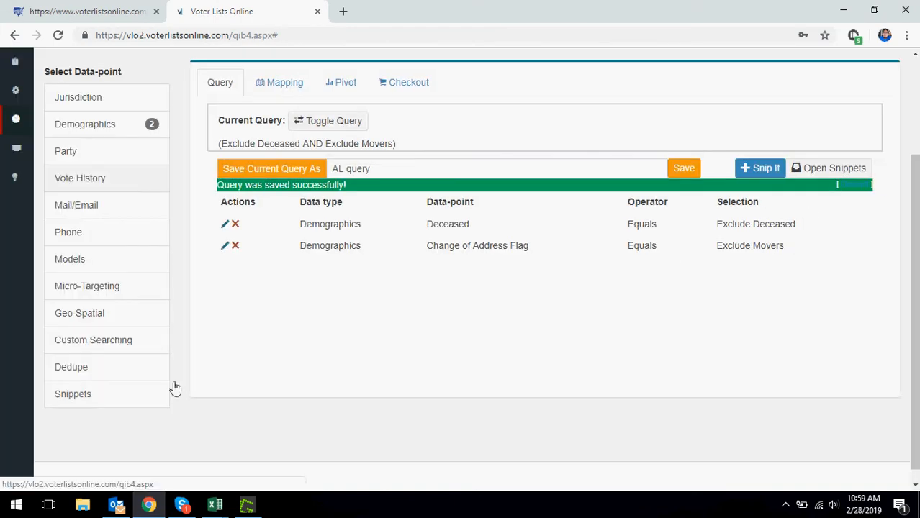
{"action": "left_click", "coordinate": [94, 120]}
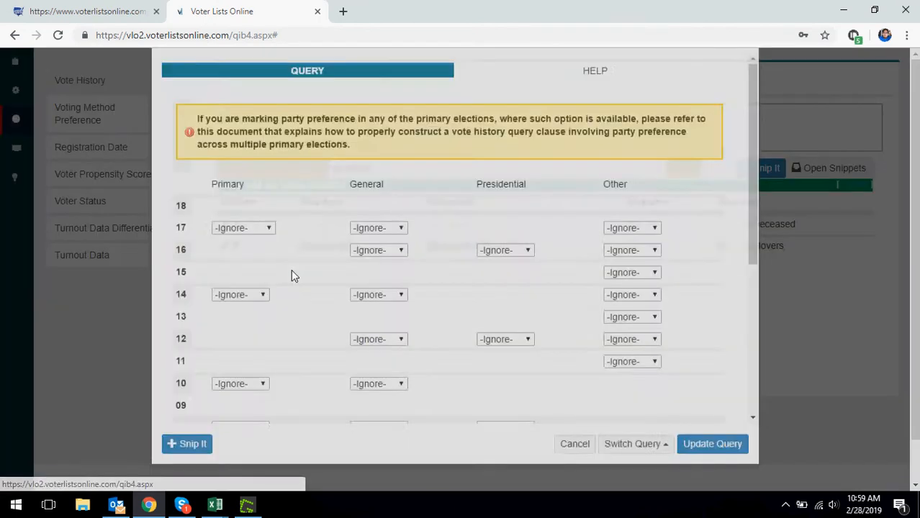
{"action": "left_click", "coordinate": [382, 282]}
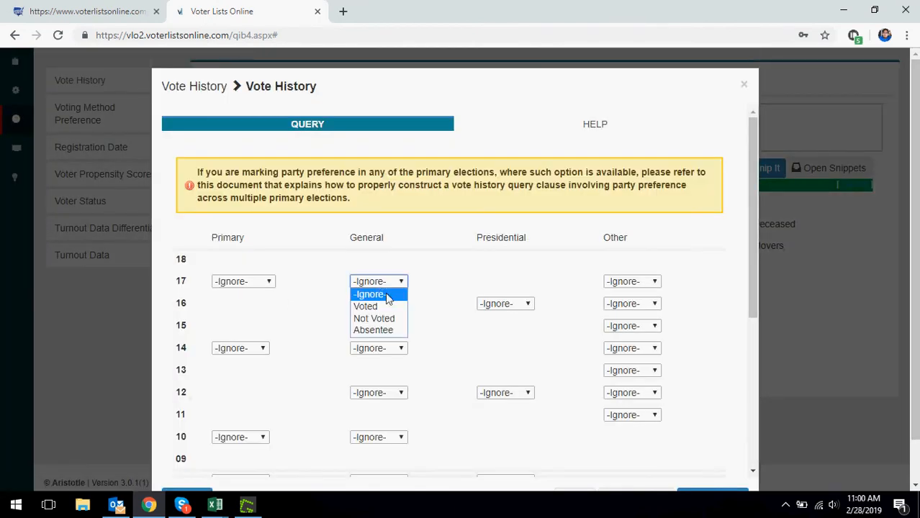
{"action": "left_click", "coordinate": [394, 308]}
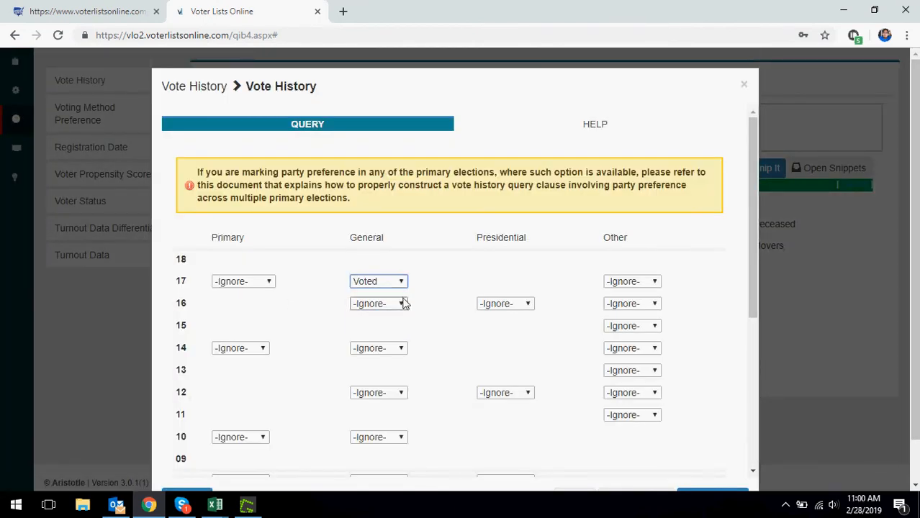
{"action": "left_click", "coordinate": [503, 311]}
{"action": "left_click", "coordinate": [504, 327]}
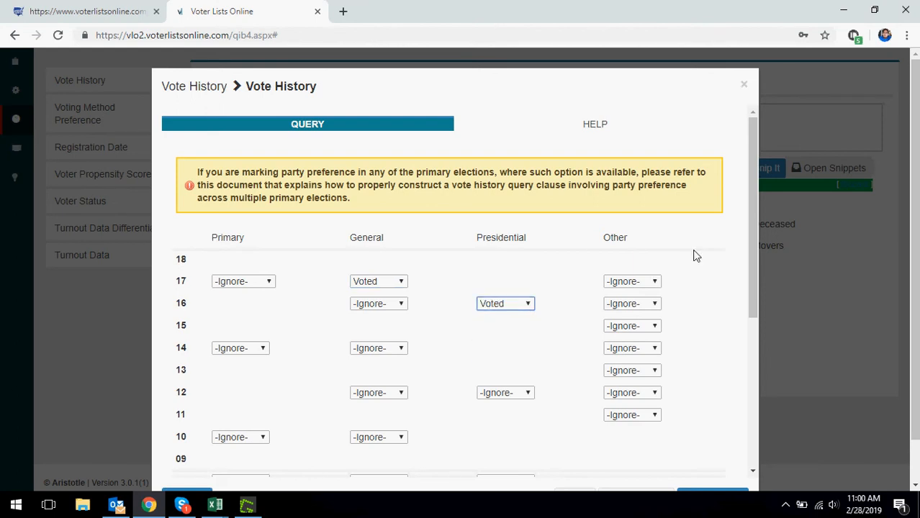
{"action": "scroll", "coordinate": [697, 255], "scroll_direction": "down", "scroll_amount": 5}
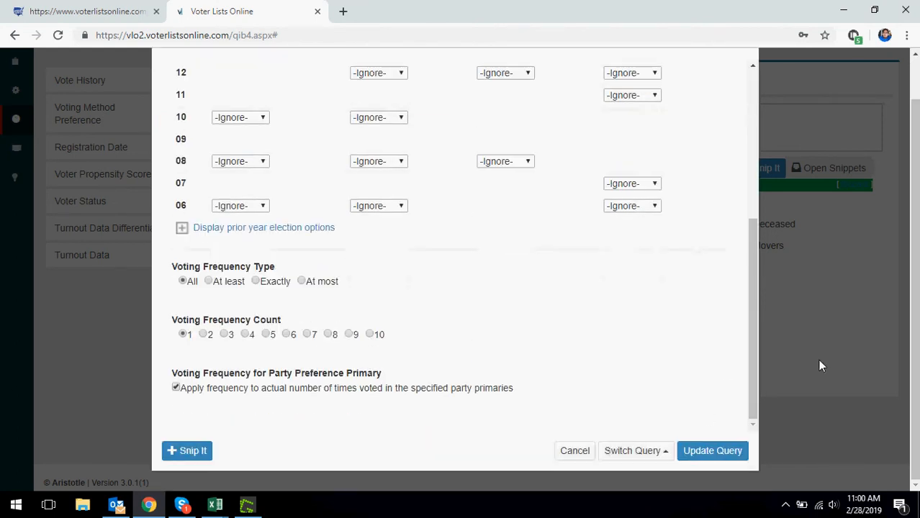
{"action": "left_click", "coordinate": [712, 451]}
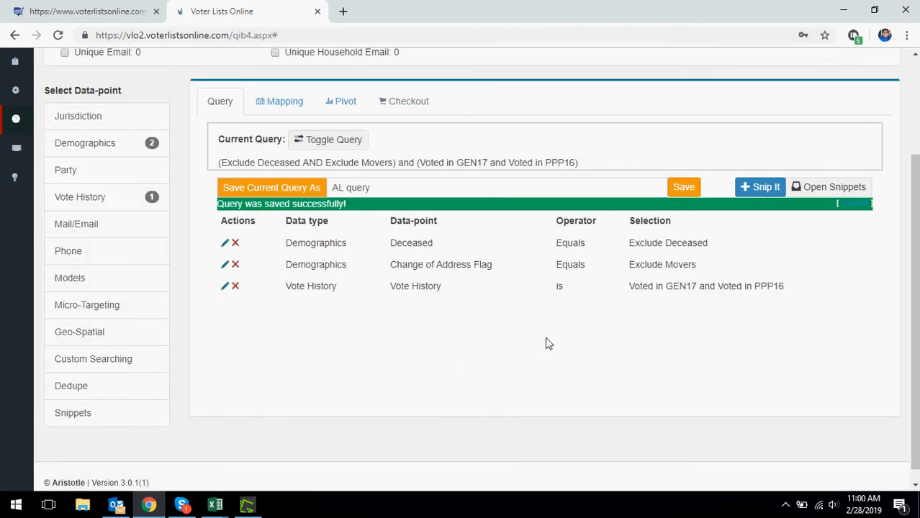
{"action": "scroll", "coordinate": [786, 267], "scroll_direction": "down", "scroll_amount": 1}
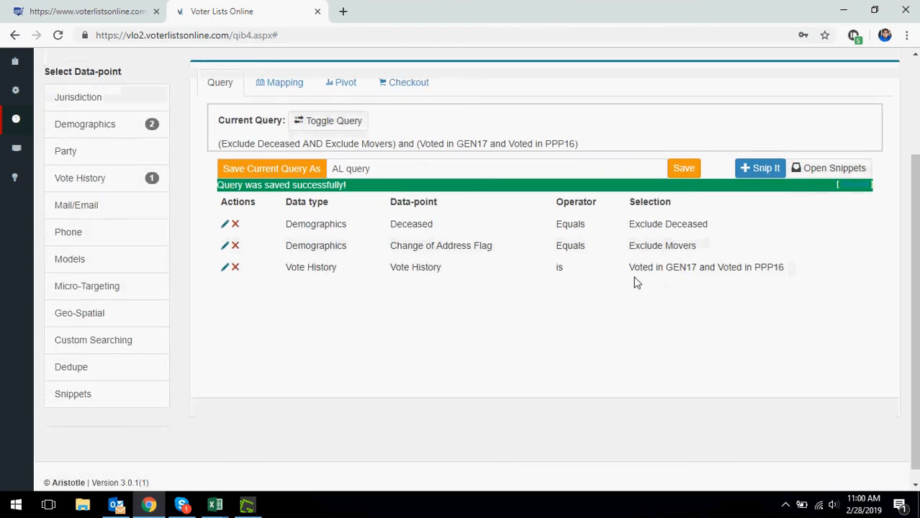
{"action": "left_click_drag", "start_coordinate": [629, 271], "coordinate": [788, 271]}
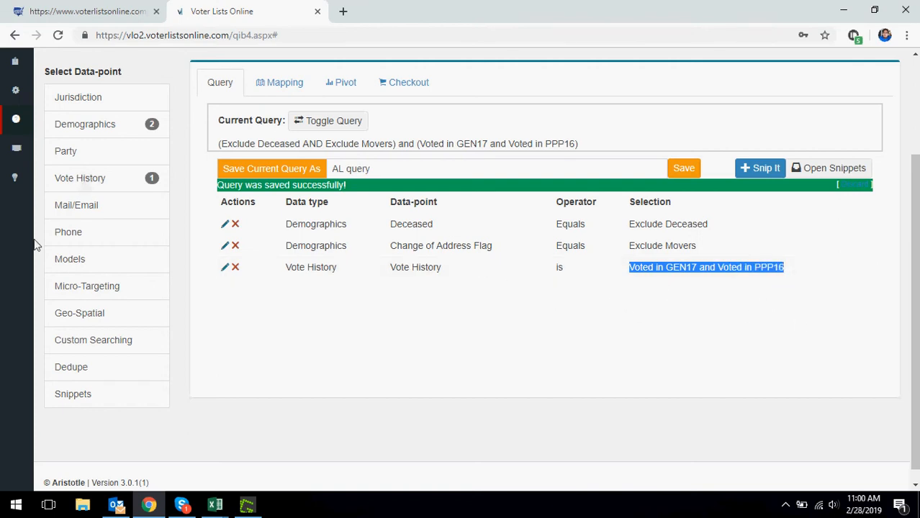
{"action": "left_click", "coordinate": [117, 395]}
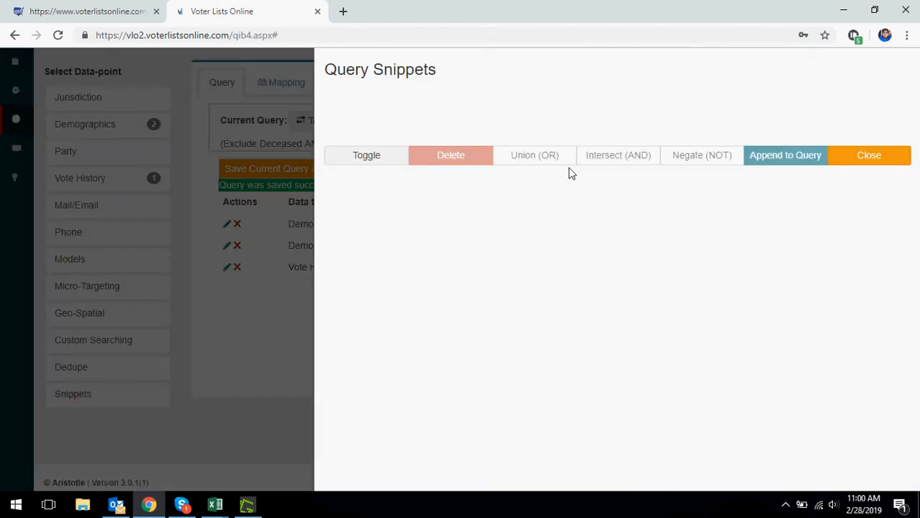
{"action": "left_click", "coordinate": [841, 163]}
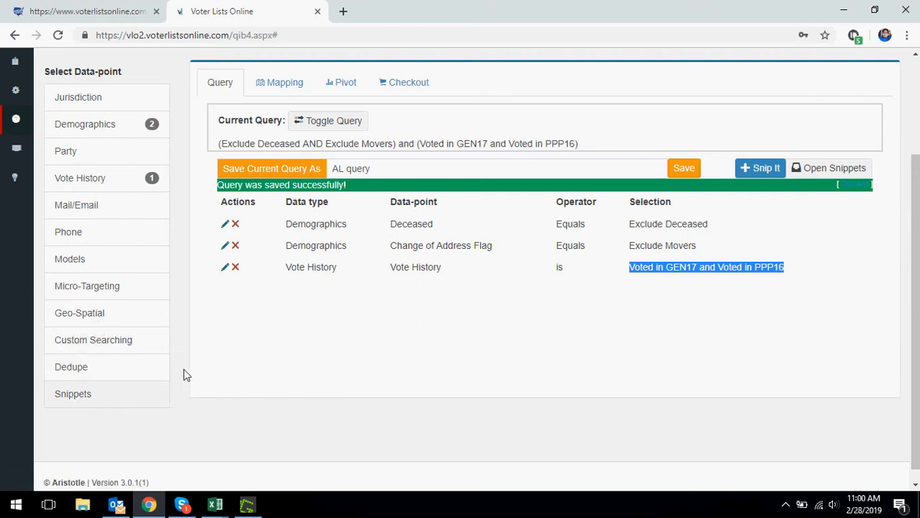
{"action": "scroll", "coordinate": [106, 401], "scroll_direction": "up", "scroll_amount": 2}
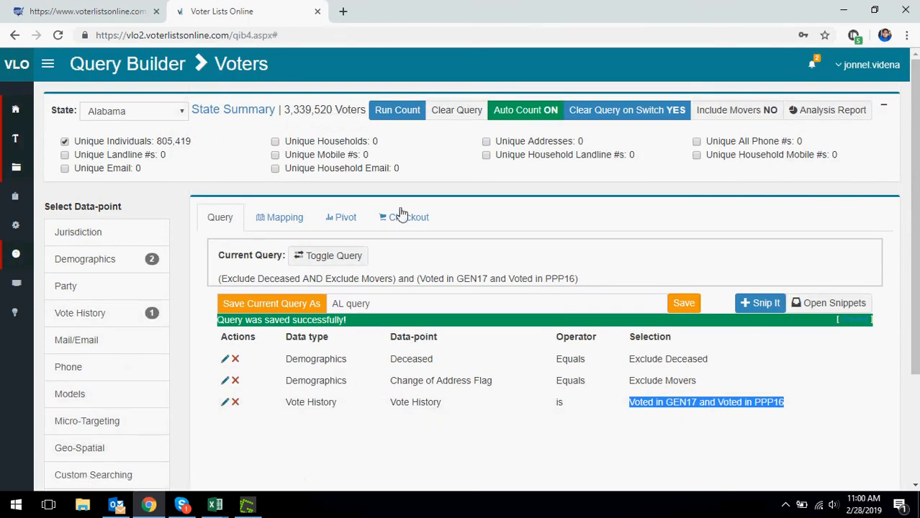
Step: Replace the query name with 'AL file' and save it to Query Manager
{"action": "left_click", "coordinate": [418, 455]}
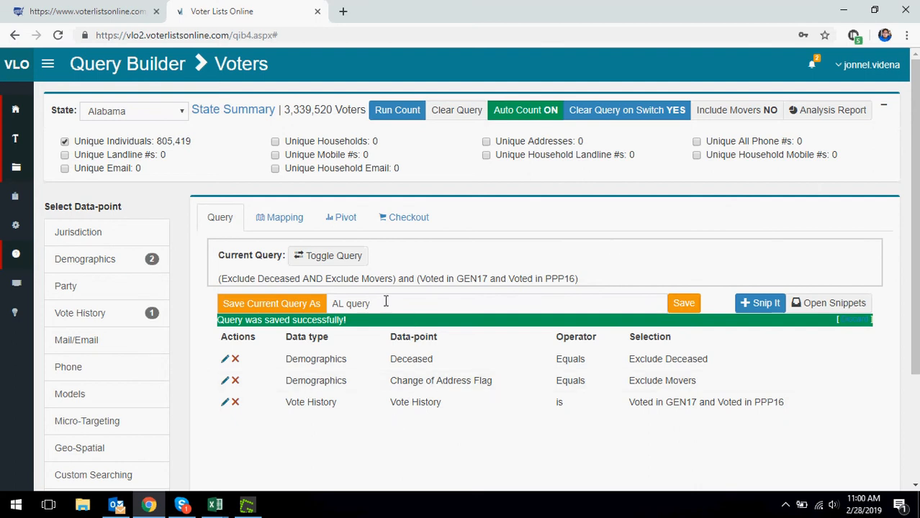
{"action": "triple_click", "coordinate": [386, 302]}
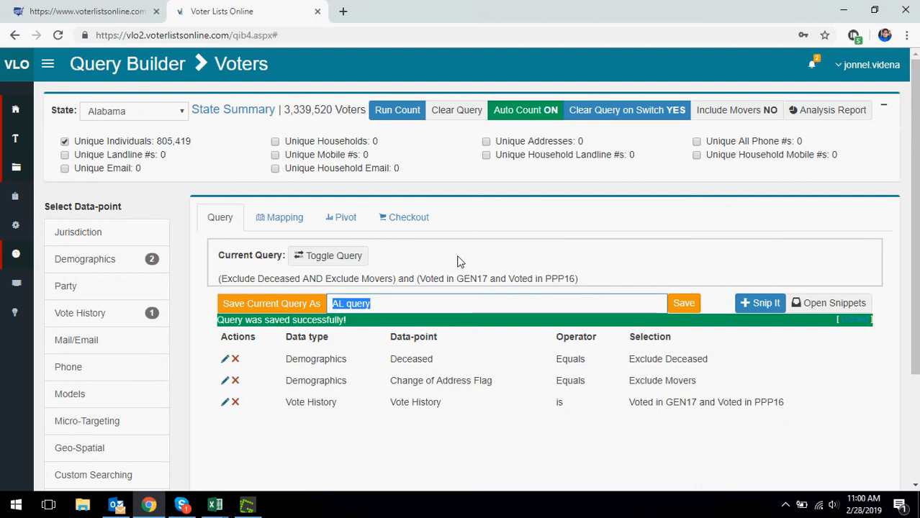
{"action": "type", "text": "A"}
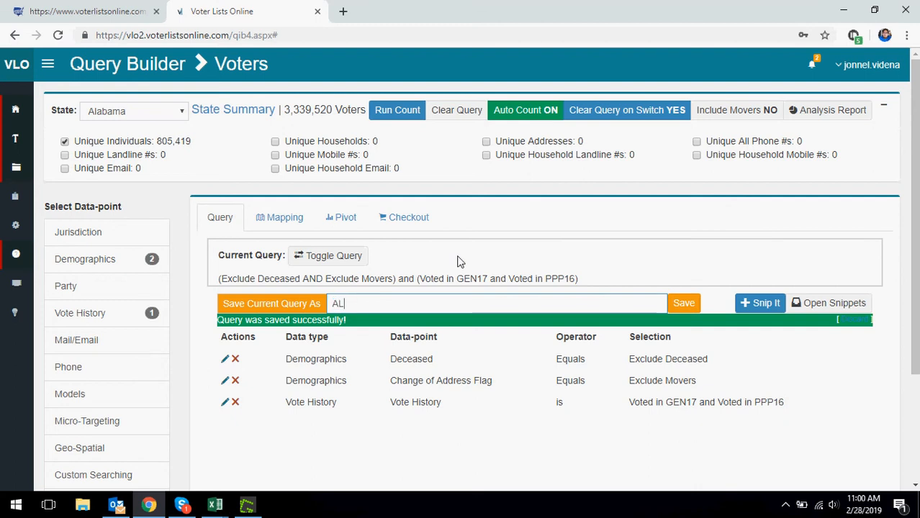
{"action": "type", "text": "L file"}
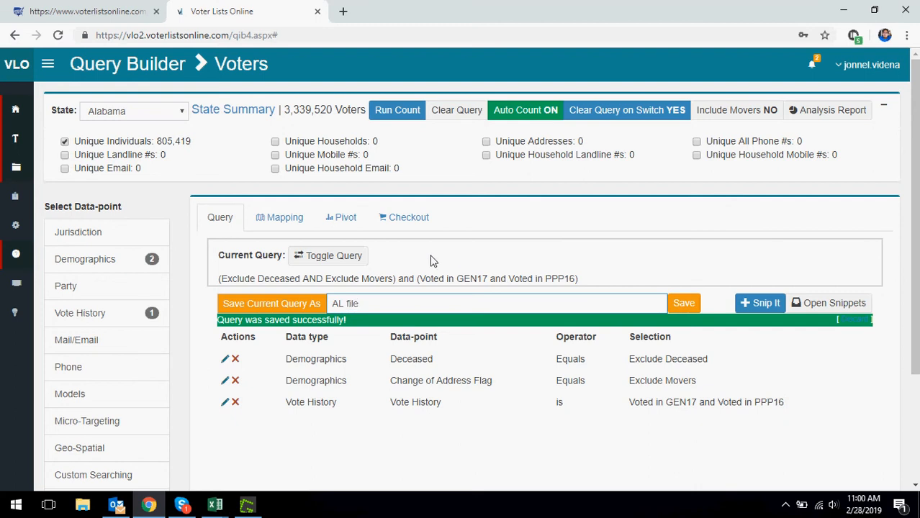
{"action": "left_click", "coordinate": [682, 304]}
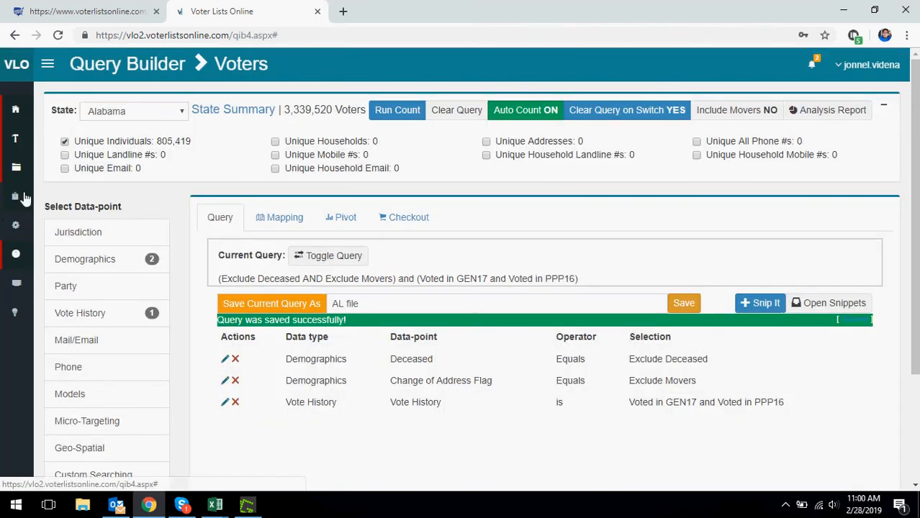
{"action": "left_click", "coordinate": [47, 64]}
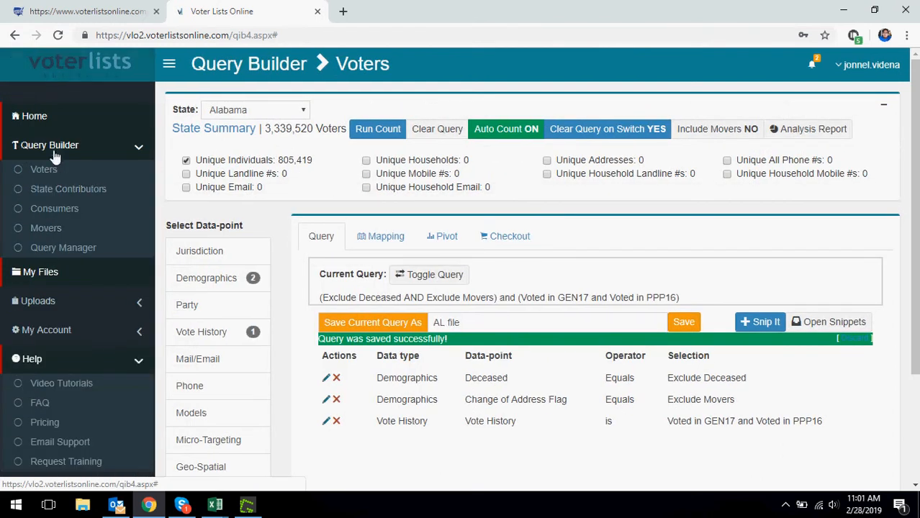
Step: Load the saved 'AL file' query from Query Manager on the Original State dataset
{"action": "left_click", "coordinate": [46, 247]}
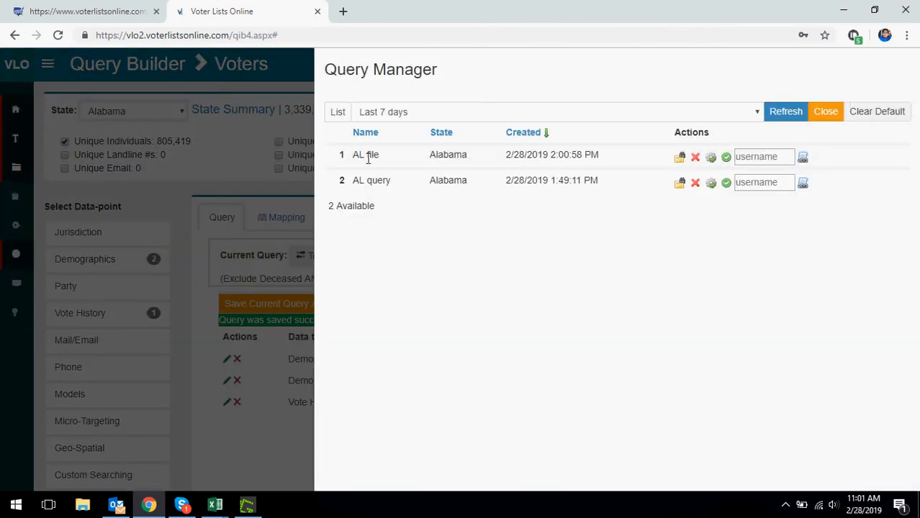
{"action": "left_click_drag", "start_coordinate": [360, 154], "coordinate": [379, 156]}
{"action": "left_click", "coordinate": [712, 161]}
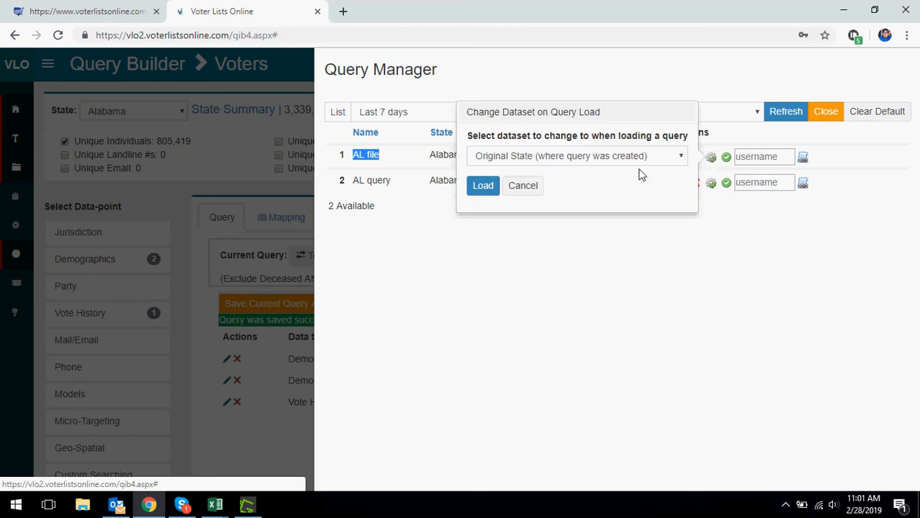
{"action": "left_click", "coordinate": [529, 161]}
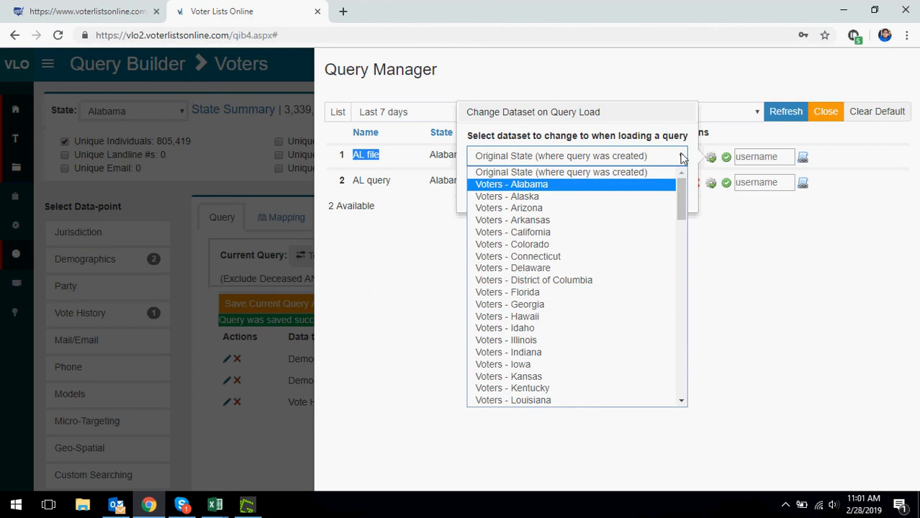
{"action": "left_click", "coordinate": [562, 172]}
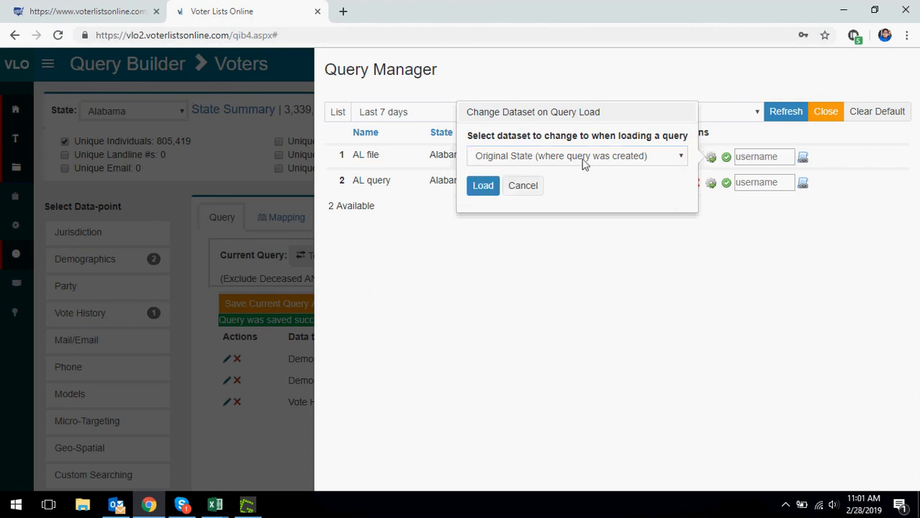
{"action": "left_click", "coordinate": [484, 187]}
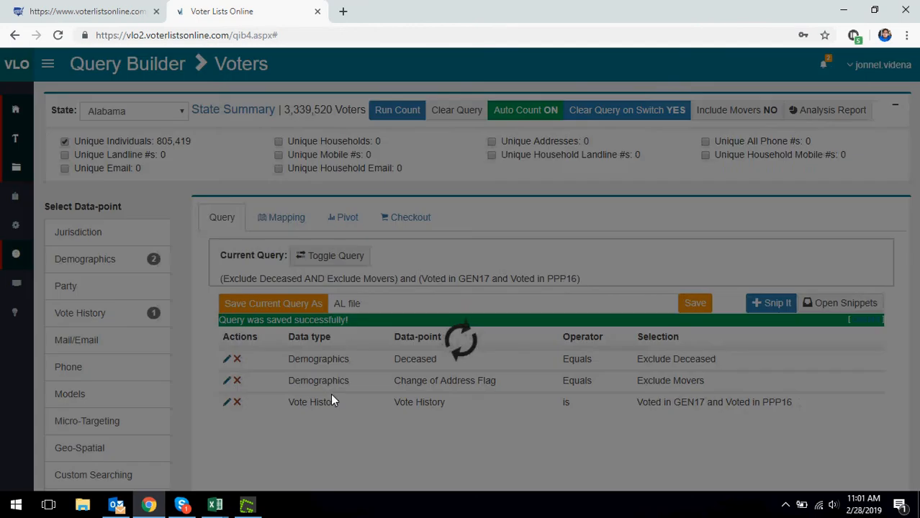